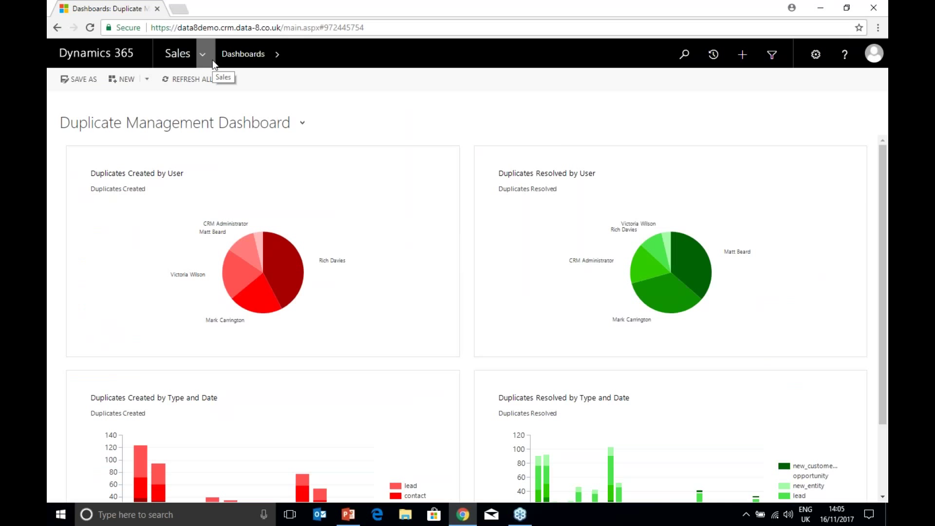
# Step: Open the Leads list and select Duplicate Lead Samples 10, 11, 12 and 13 together
pyautogui.click(189, 59)
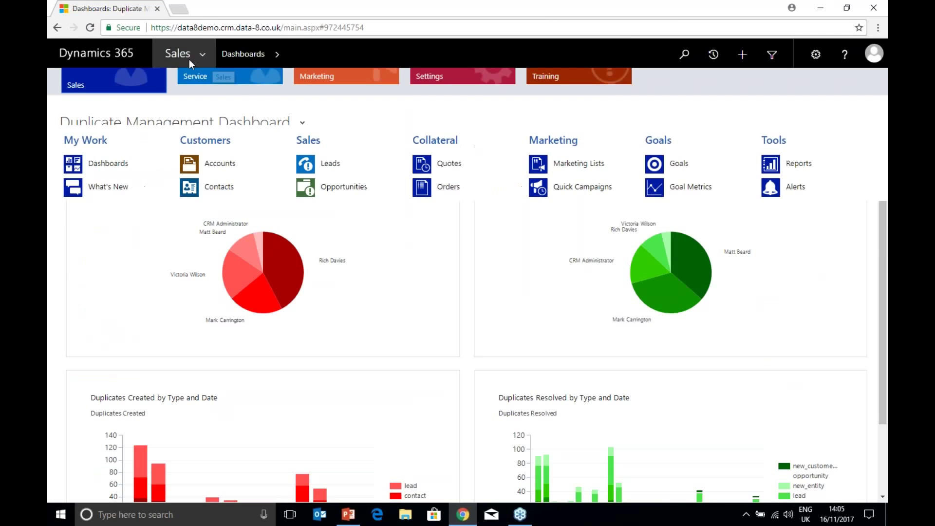
pyautogui.click(331, 166)
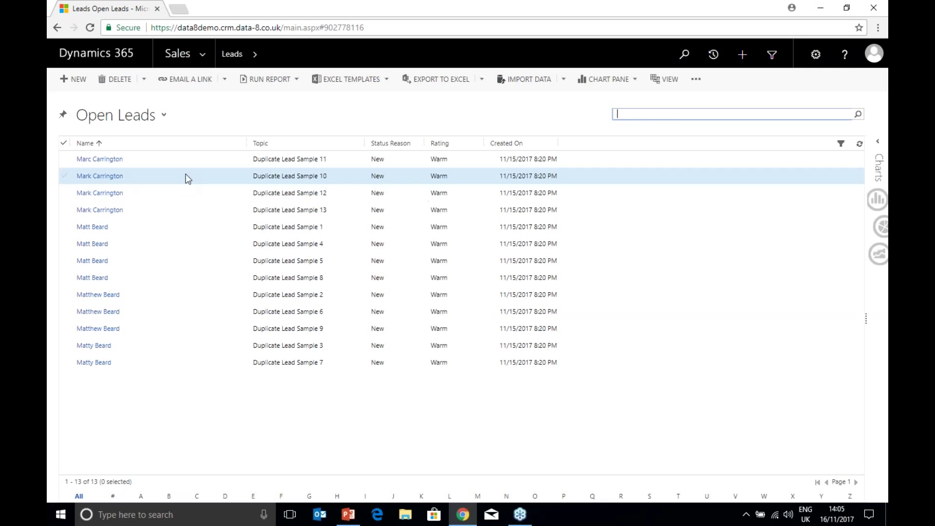
pyautogui.click(64, 159)
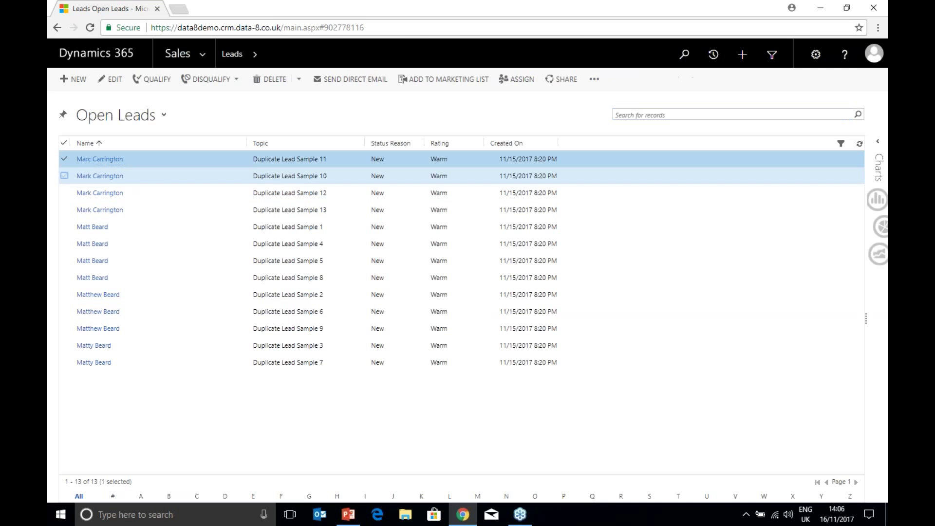
pyautogui.click(64, 175)
pyautogui.click(65, 181)
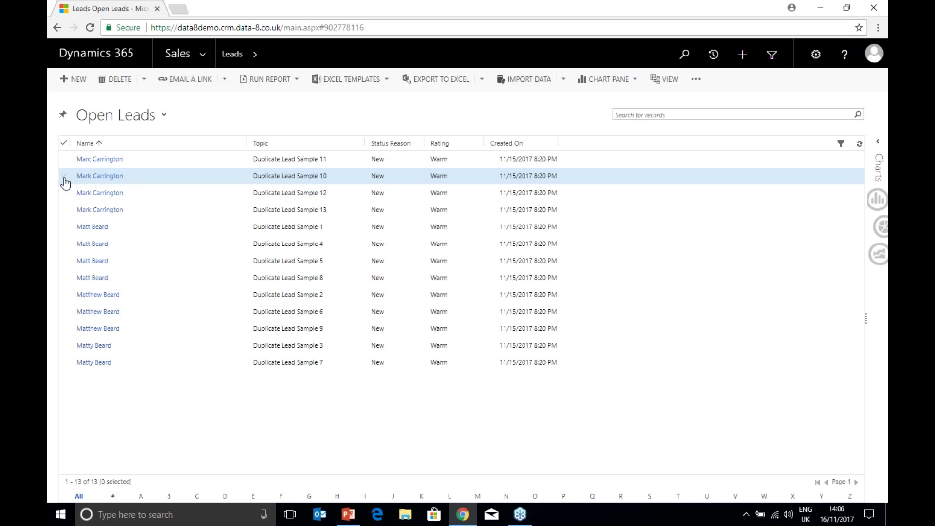
pyautogui.click(64, 210)
pyautogui.click(64, 193)
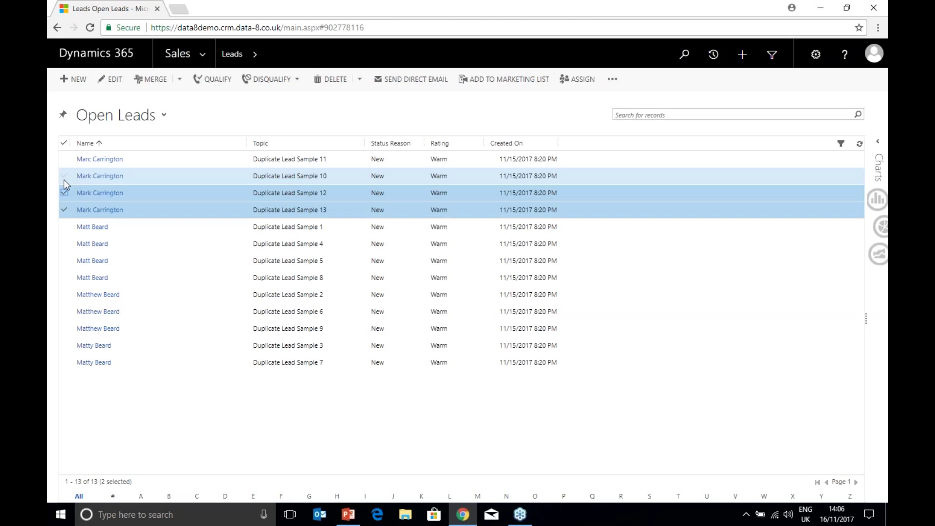
pyautogui.click(64, 180)
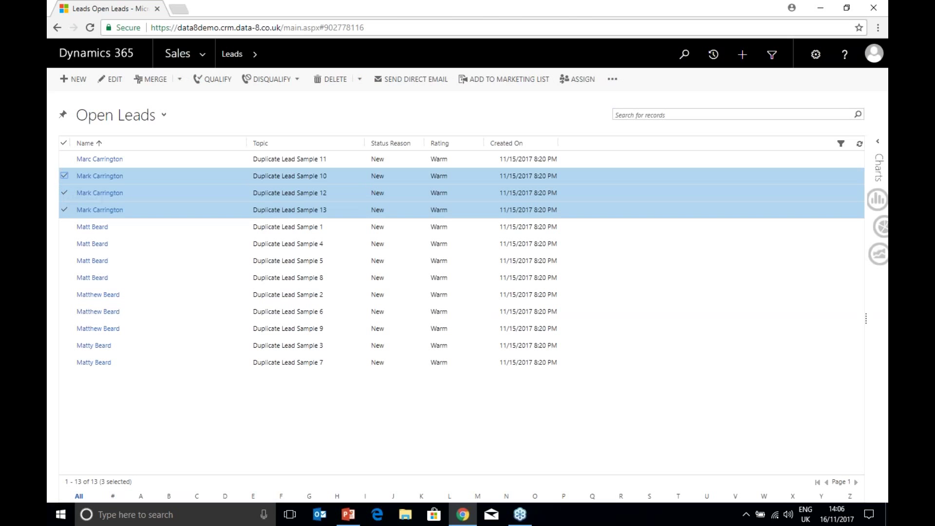
pyautogui.click(64, 159)
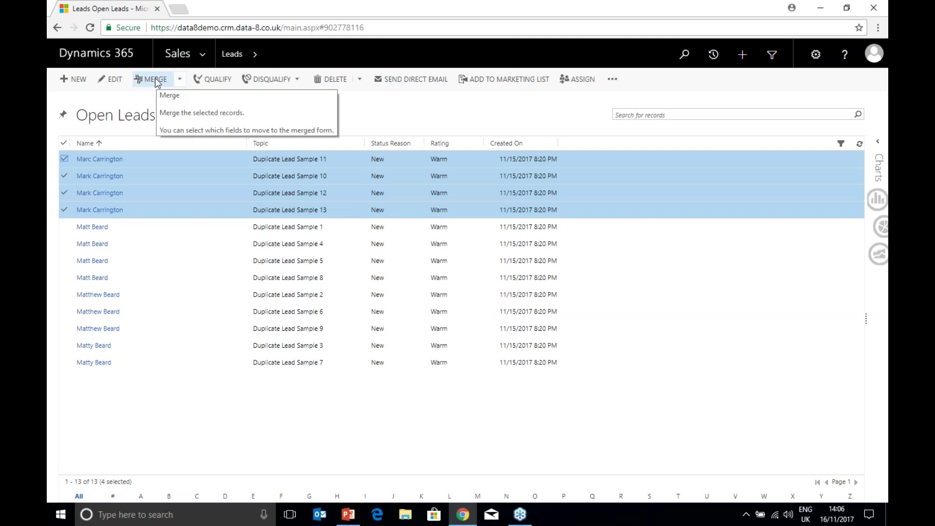
# Step: Start merging the four selected leads and maximise the Merging 4 Leads window
pyautogui.click(156, 79)
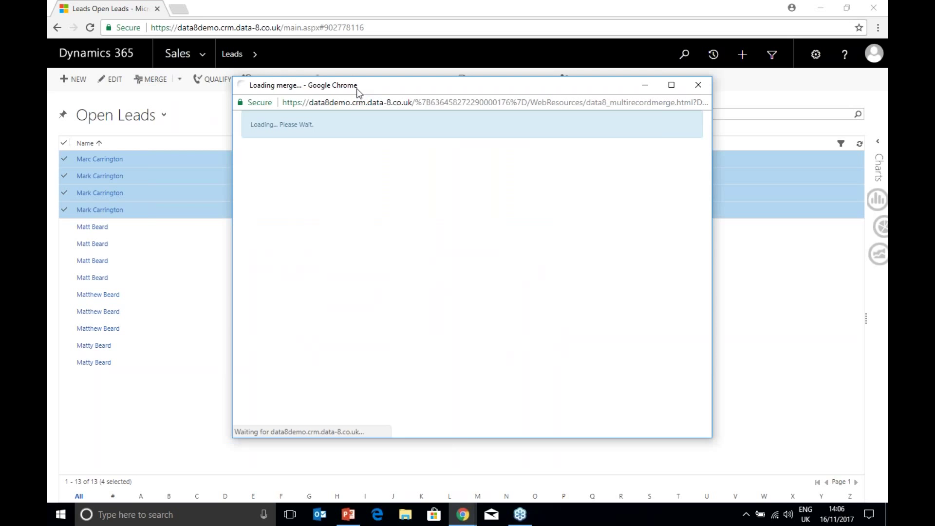
pyautogui.doubleClick(358, 89)
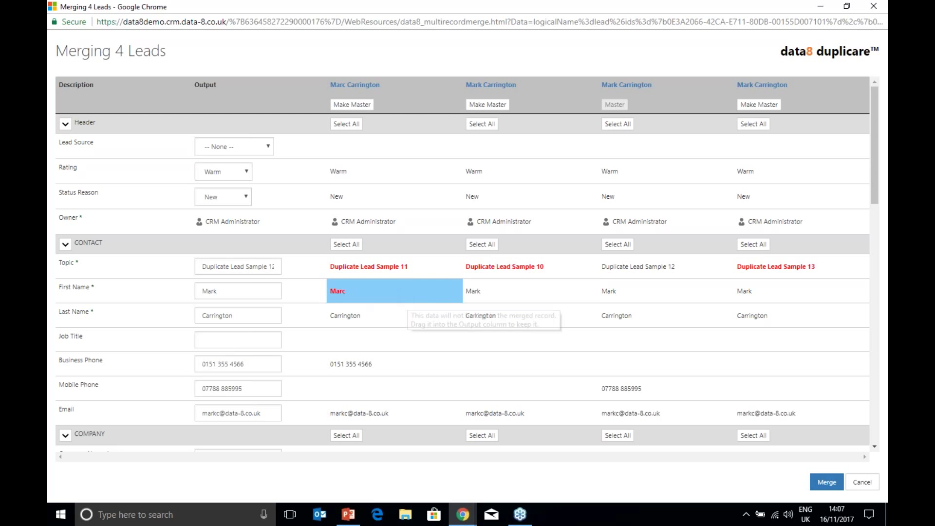
# Step: Carry the preferred first name Marc and the mobile and business phone values into the output
pyautogui.moveTo(370, 292); pyautogui.dragTo(260, 291)
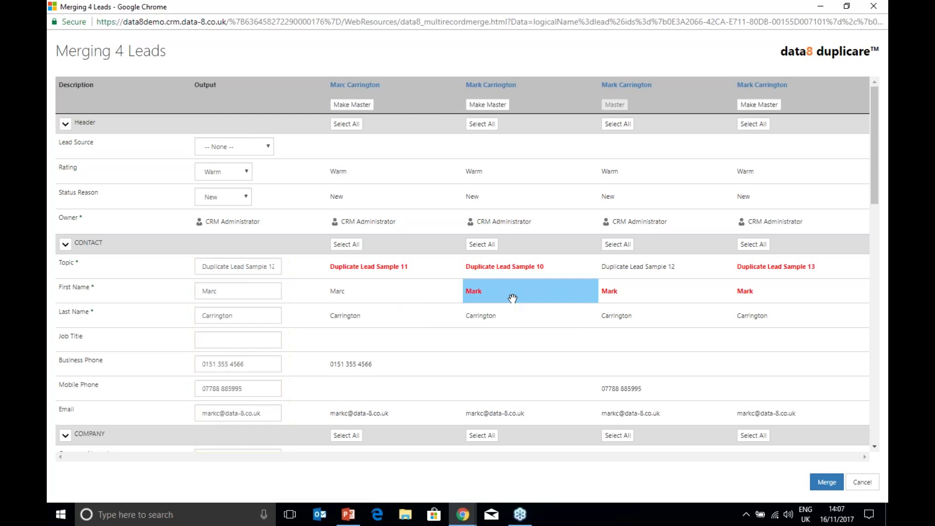
pyautogui.moveTo(511, 298); pyautogui.dragTo(244, 343)
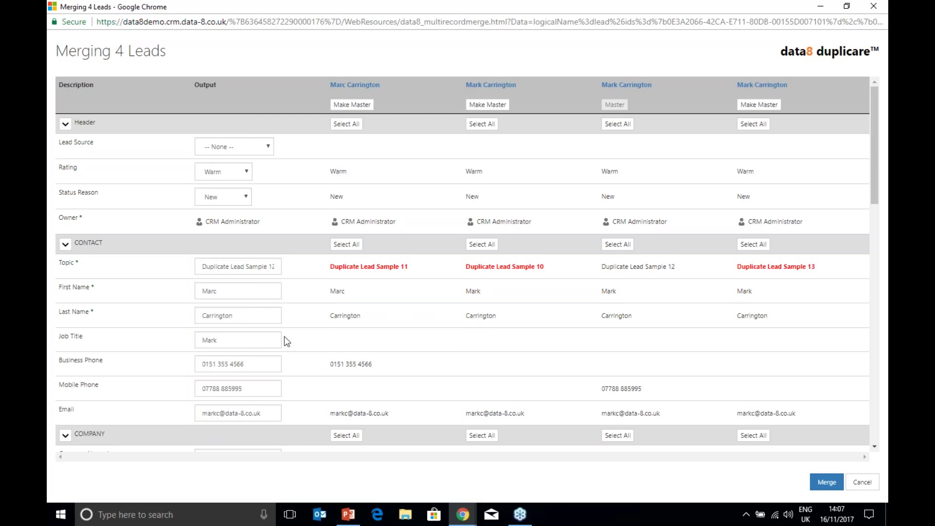
pyautogui.moveTo(615, 393); pyautogui.dragTo(251, 368)
pyautogui.moveTo(351, 364); pyautogui.dragTo(249, 366)
# Step: Clear the Job Title output and set the merged lead's Rating to Hot
pyautogui.moveTo(239, 339); pyautogui.dragTo(175, 344)
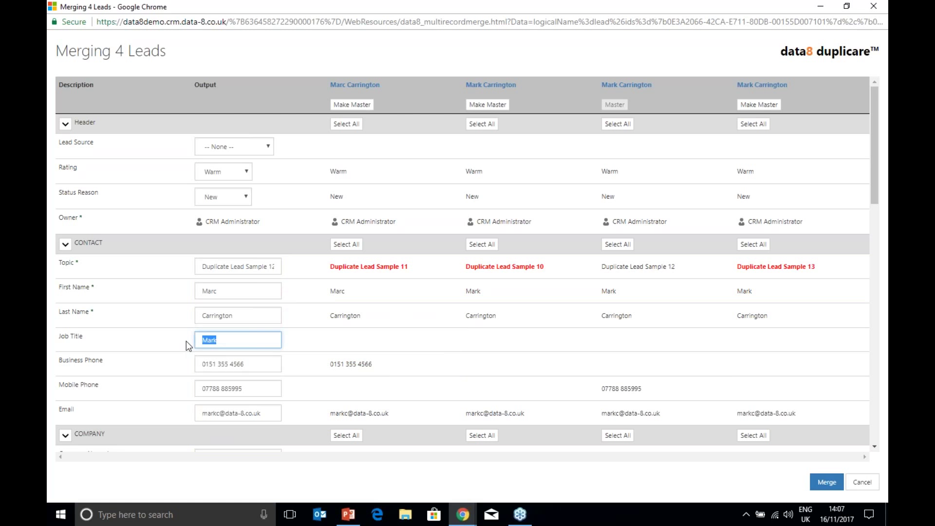
pyautogui.press('BackSpace')
pyautogui.click(230, 175)
pyautogui.click(224, 195)
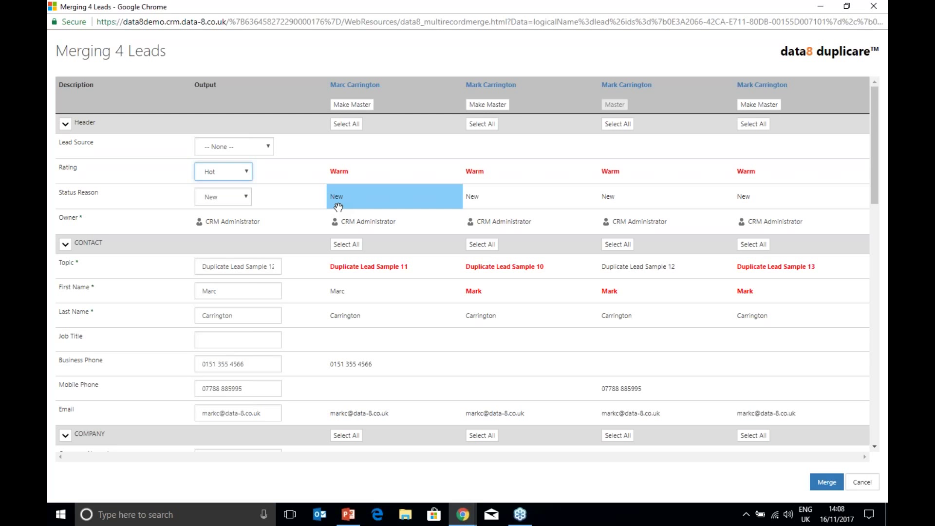
# Step: Change the output Topic to '4 leads' and expand the Others field section
pyautogui.click(207, 267)
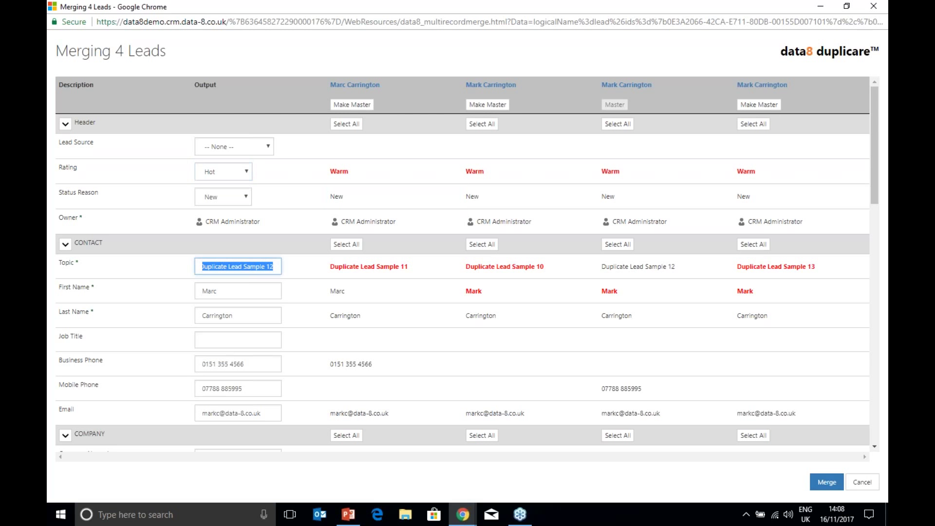
pyautogui.write('4 leads')
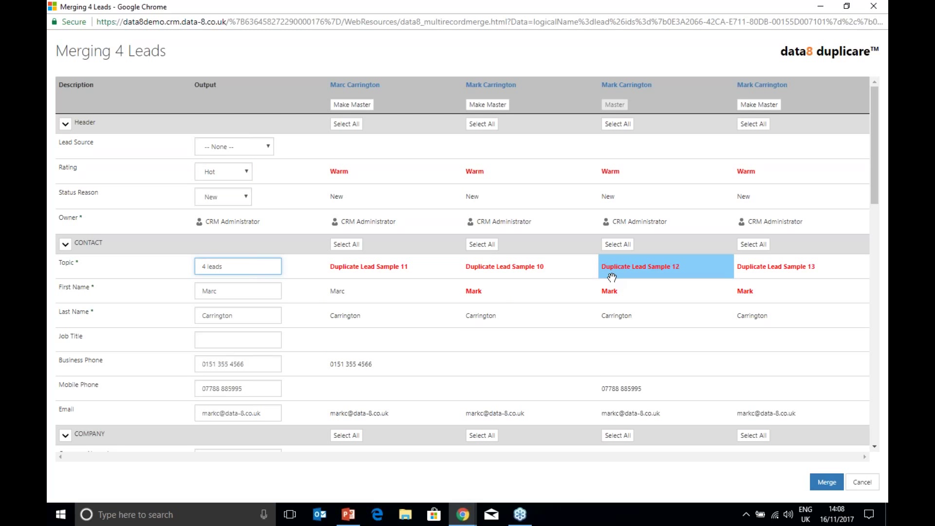
pyautogui.scroll(-1, 611, 277)
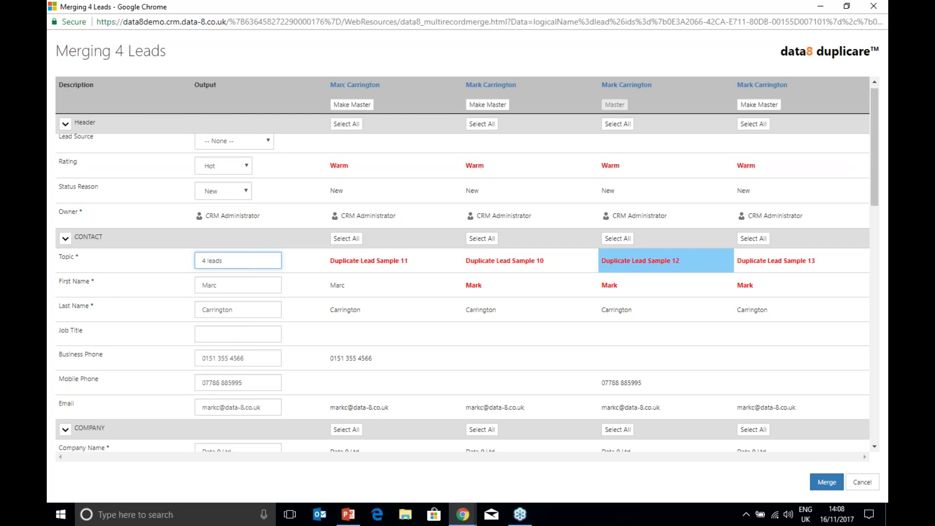
pyautogui.scroll(-3, 666, 249)
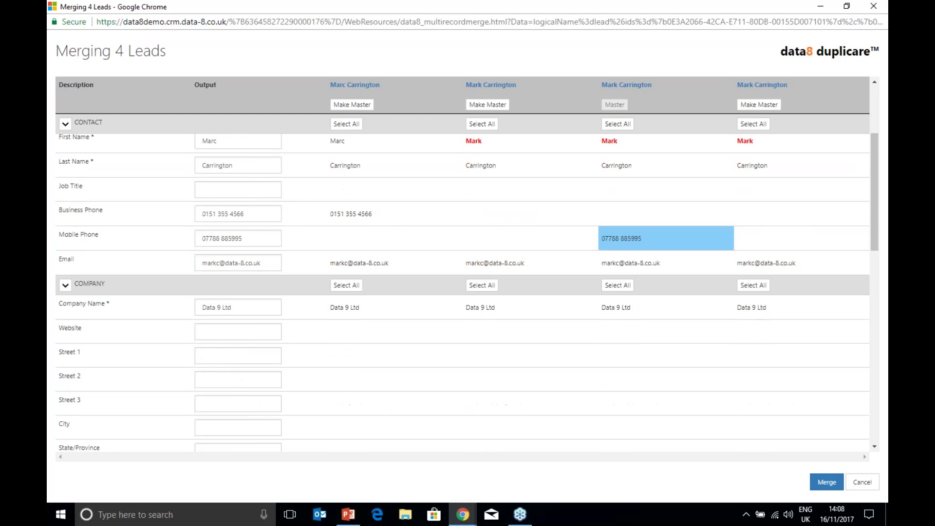
pyautogui.scroll(-12, 195, 387)
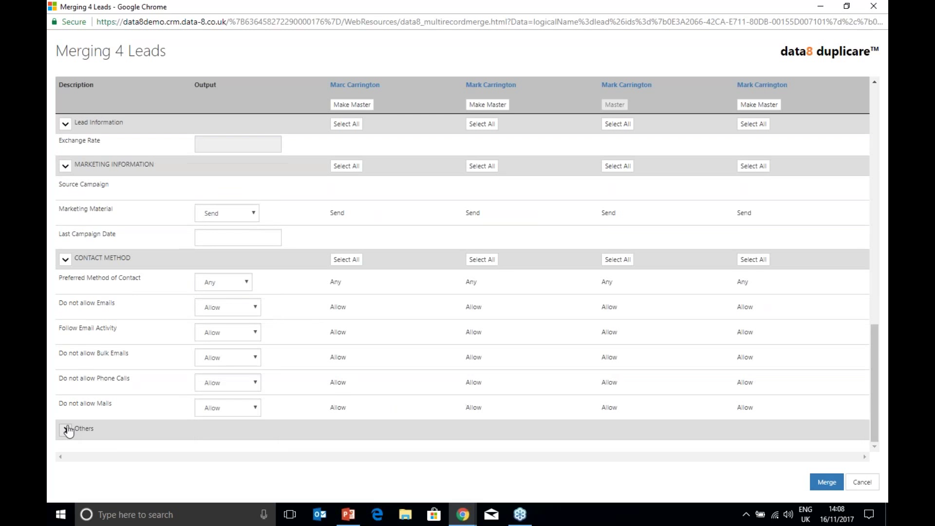
pyautogui.click(66, 429)
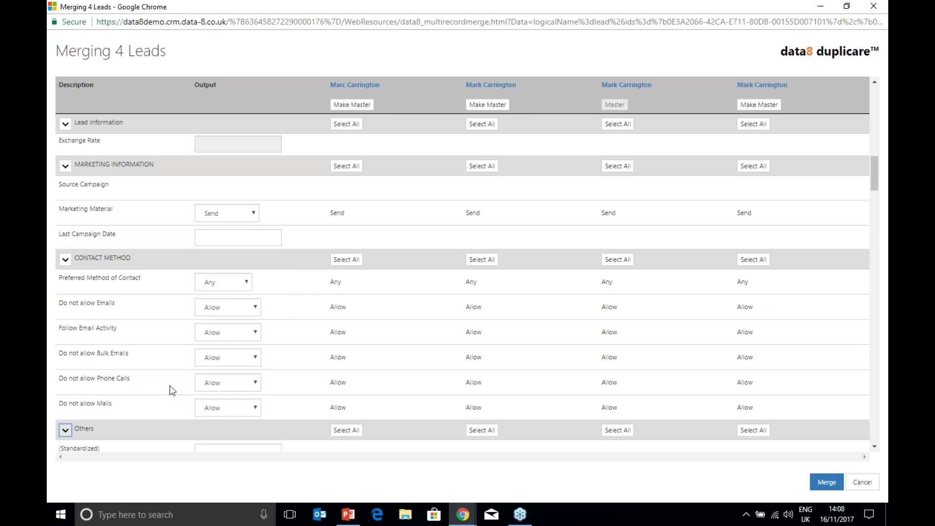
pyautogui.scroll(-5, 173, 384)
pyautogui.scroll(-5, 176, 376)
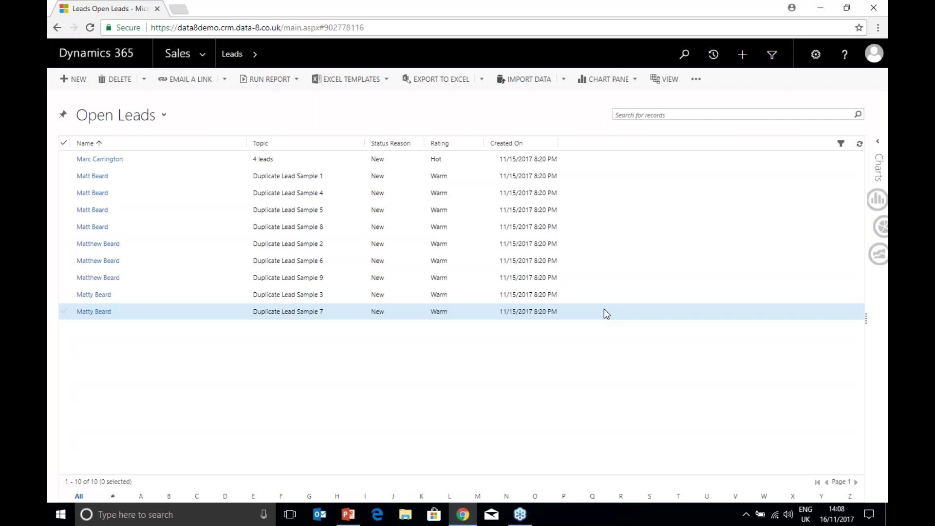
pyautogui.click(112, 116)
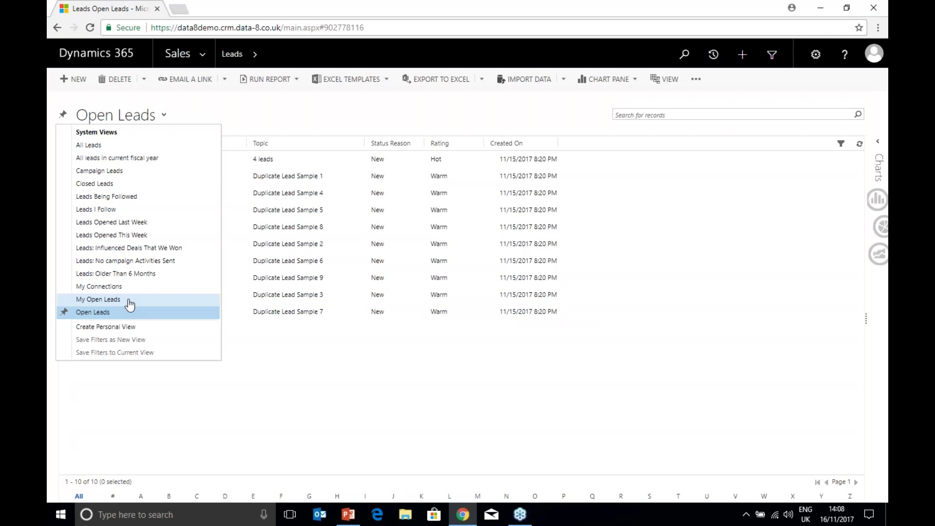
pyautogui.click(95, 183)
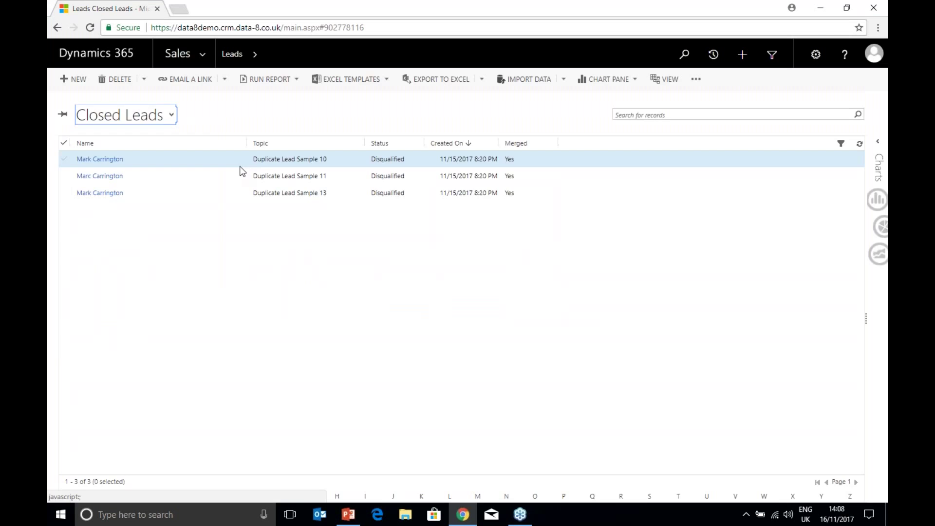
pyautogui.doubleClick(178, 183)
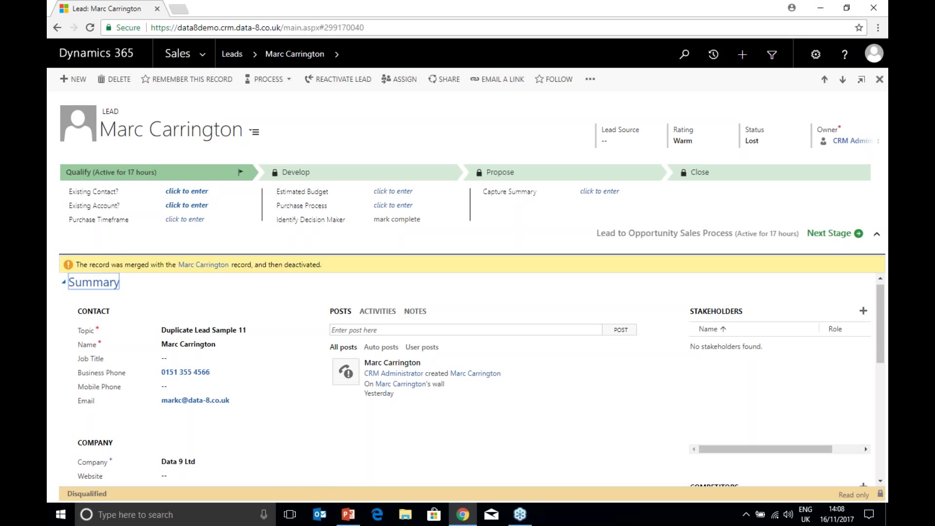
pyautogui.click(232, 55)
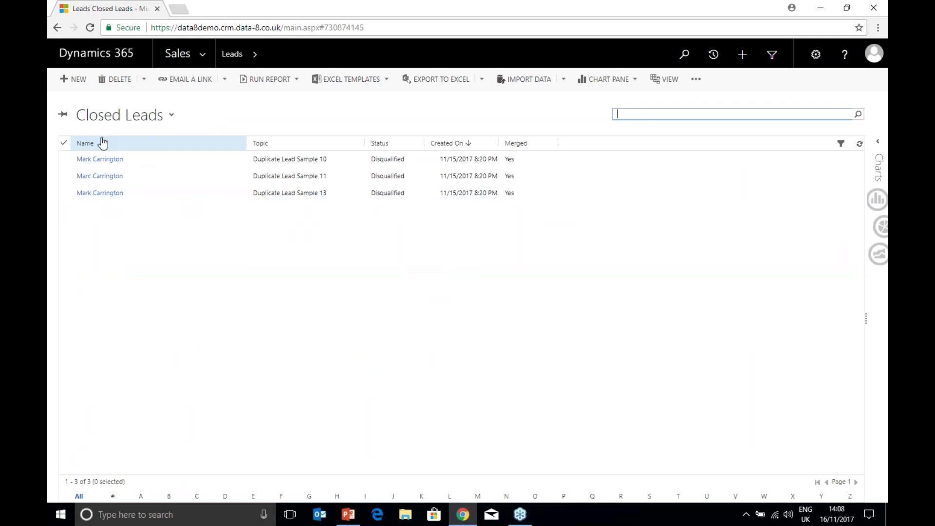
pyautogui.click(119, 115)
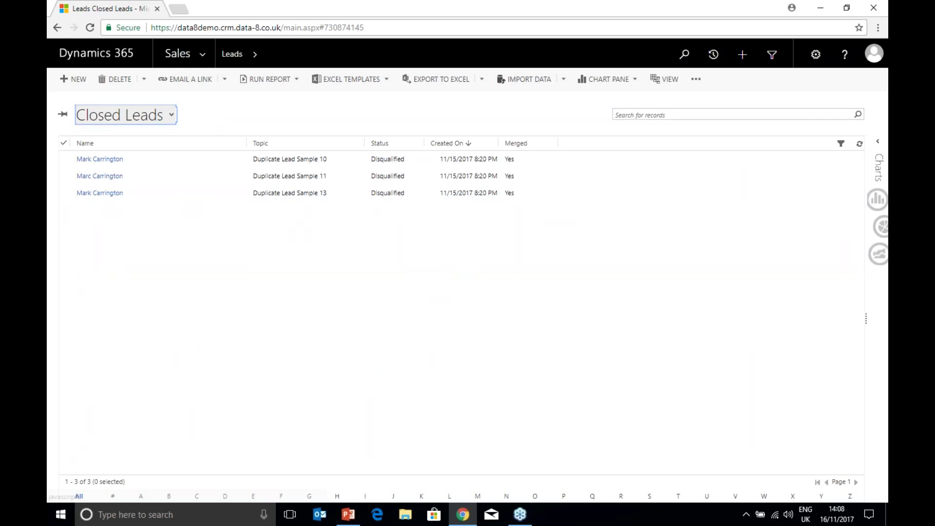
pyautogui.click(106, 311)
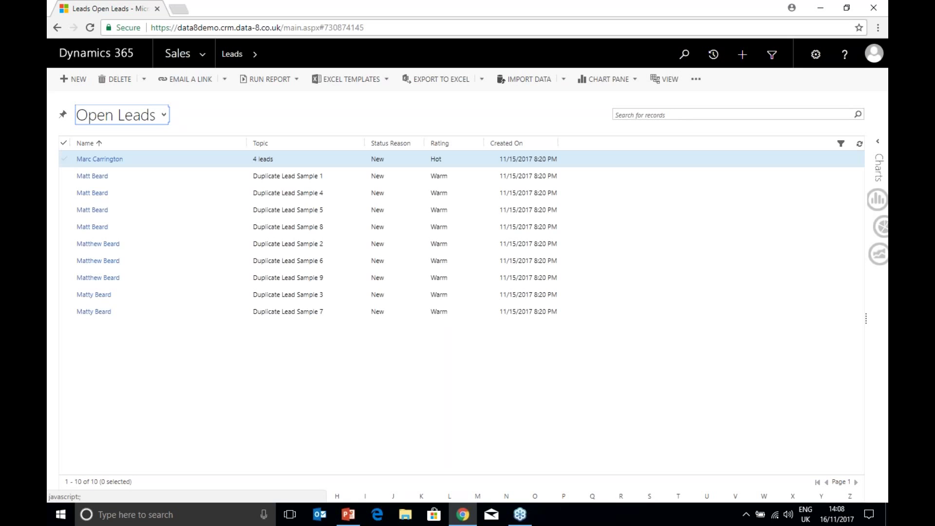
# Step: Quick-merge all open leads except the already merged '4 leads' record
pyautogui.click(64, 143)
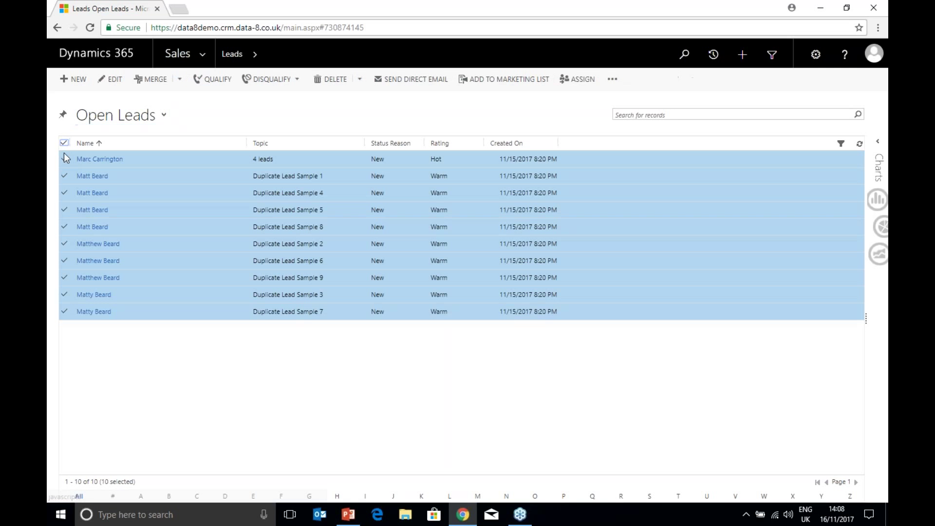
pyautogui.click(64, 155)
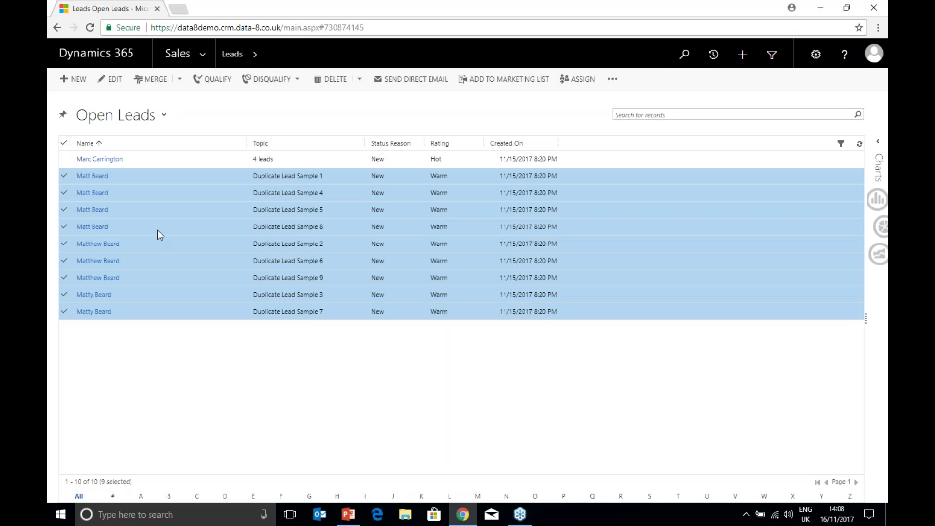
pyautogui.click(179, 79)
pyautogui.click(169, 110)
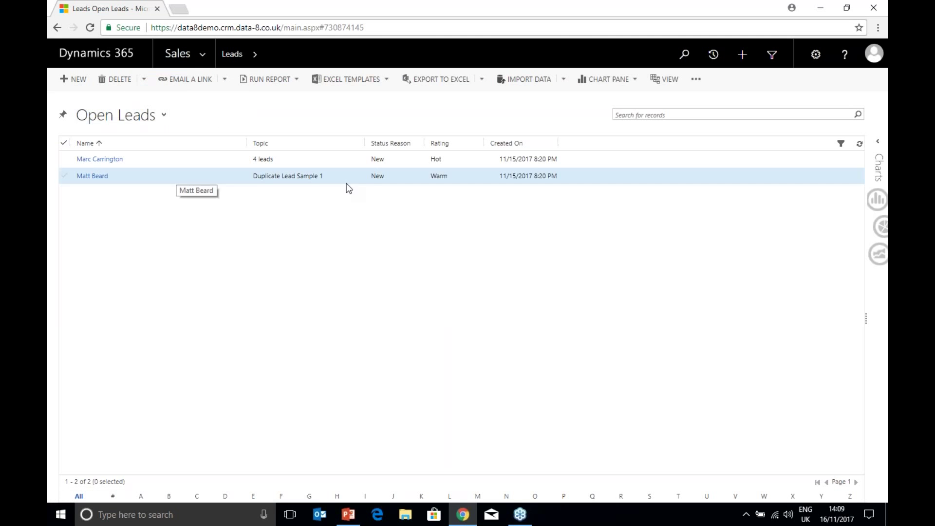
# Step: Switch to the Closed Leads view to check the 11 merged, disqualified leads
pyautogui.click(133, 116)
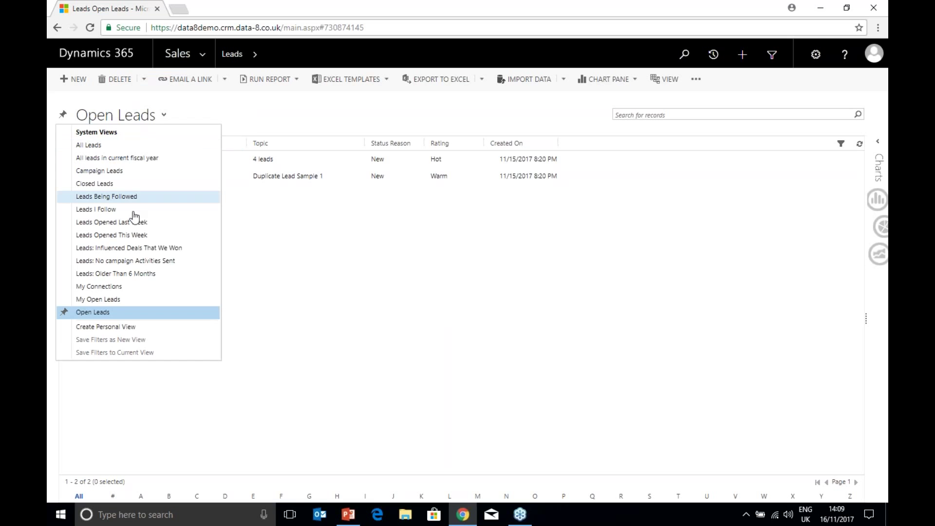
pyautogui.click(95, 183)
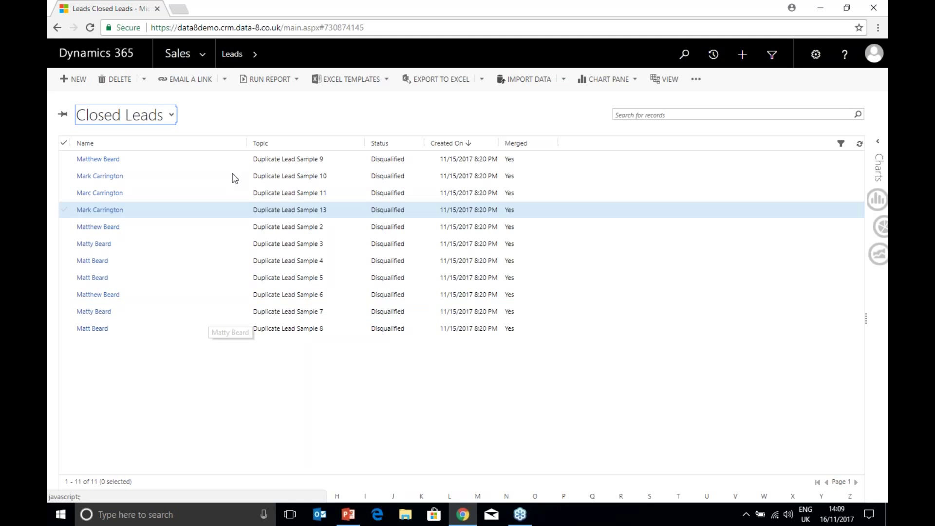
pyautogui.click(214, 52)
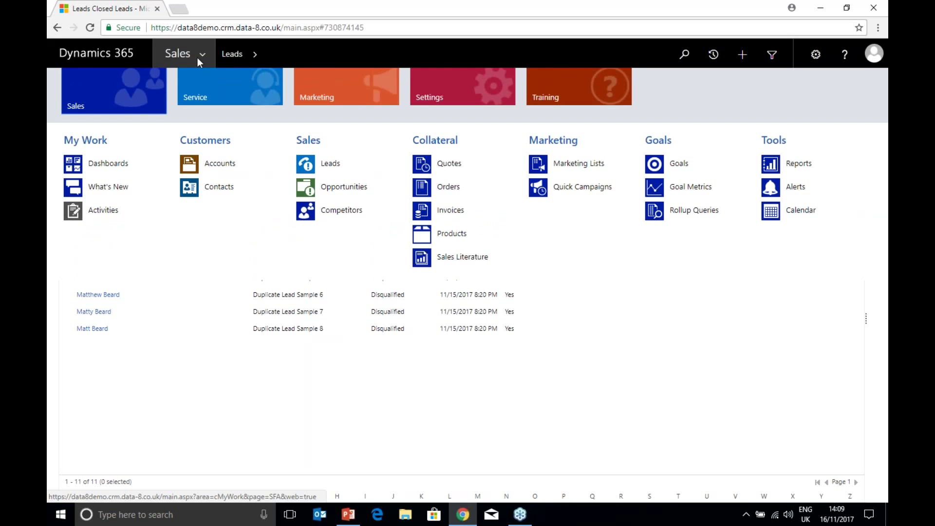
# Step: Merge both open opportunities into a single Opportunity 1 worth £35,000.00
pyautogui.click(361, 189)
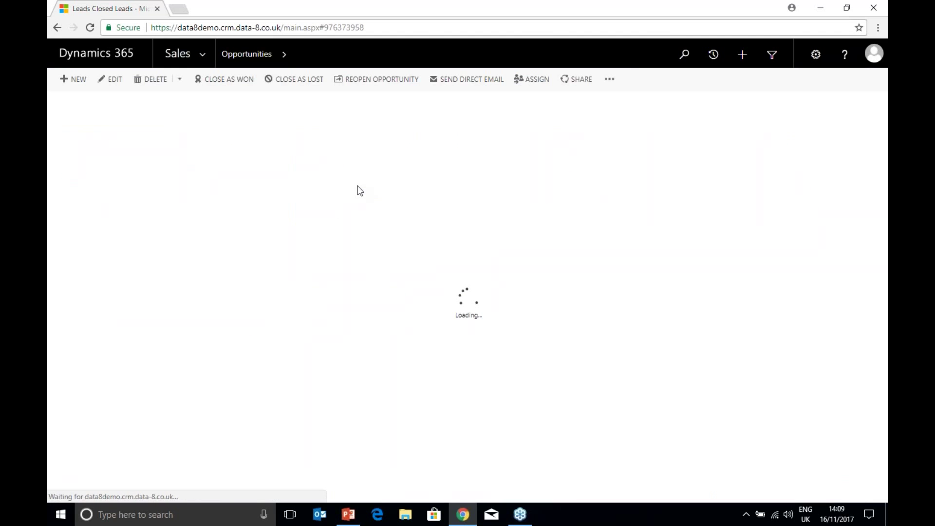
pyautogui.click(64, 143)
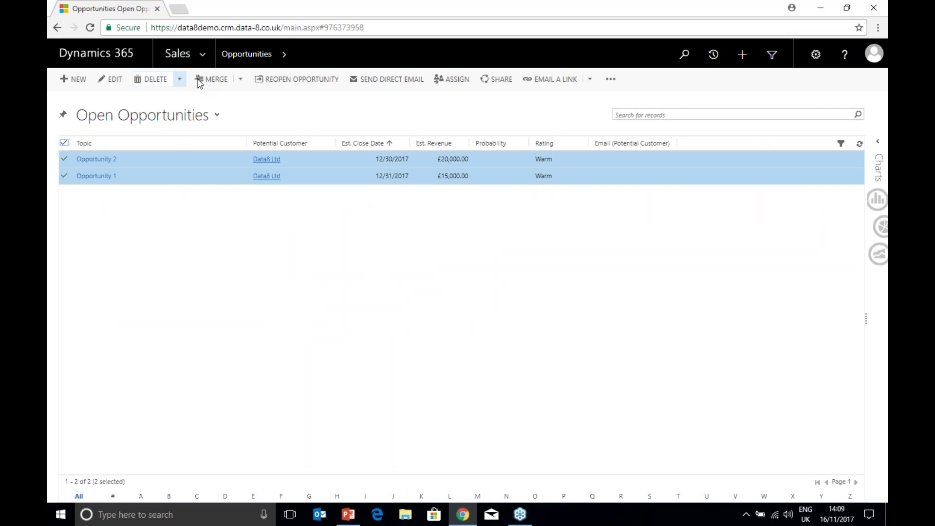
pyautogui.click(213, 80)
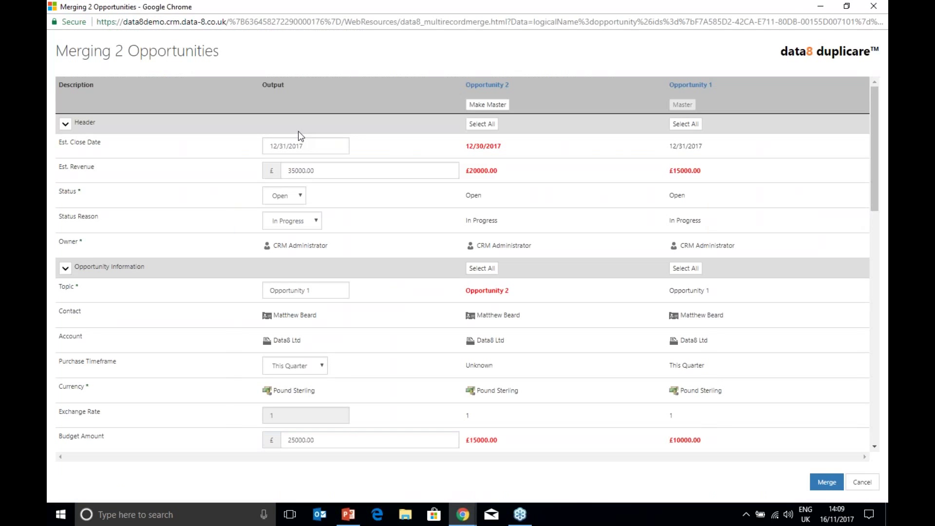
pyautogui.click(827, 484)
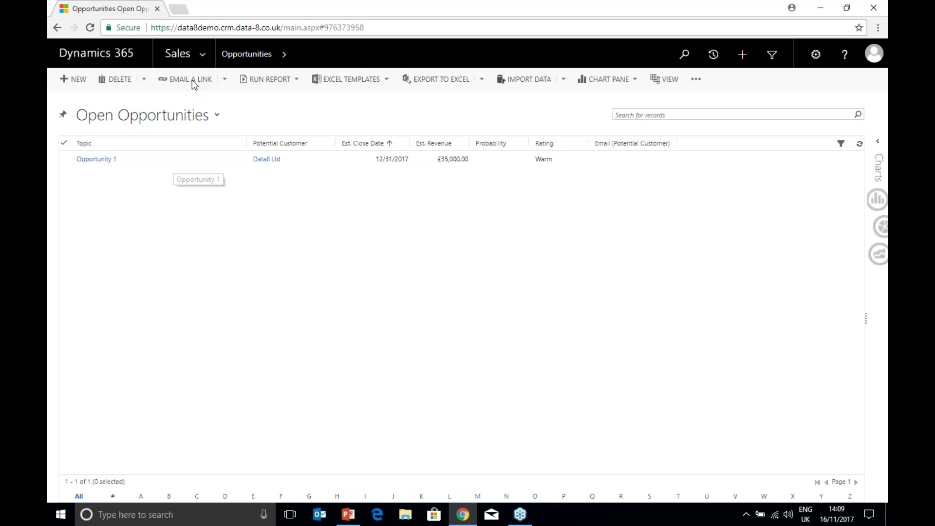
pyautogui.click(185, 53)
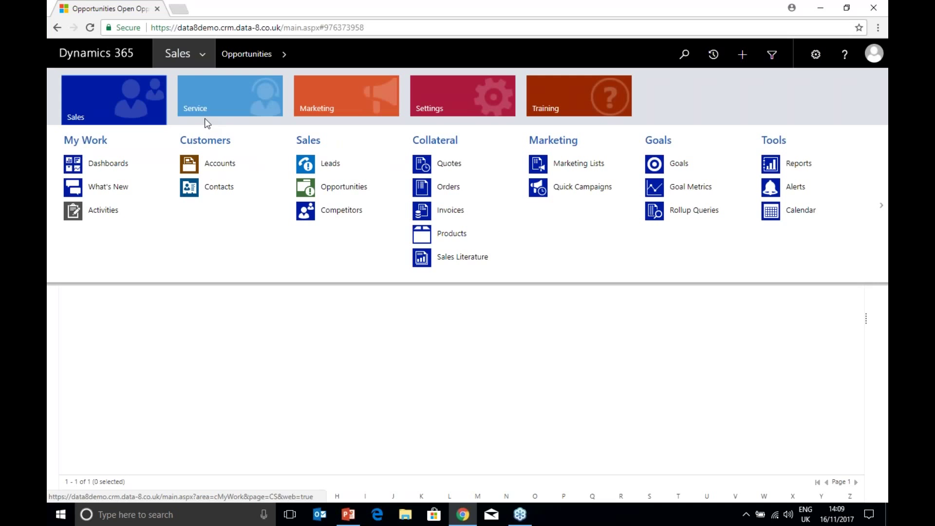
# Step: Review the custom entity records, opening the remaining Custom Entity 2, then go to Accounts
pyautogui.scroll(-5, 207, 123)
pyautogui.click(250, 172)
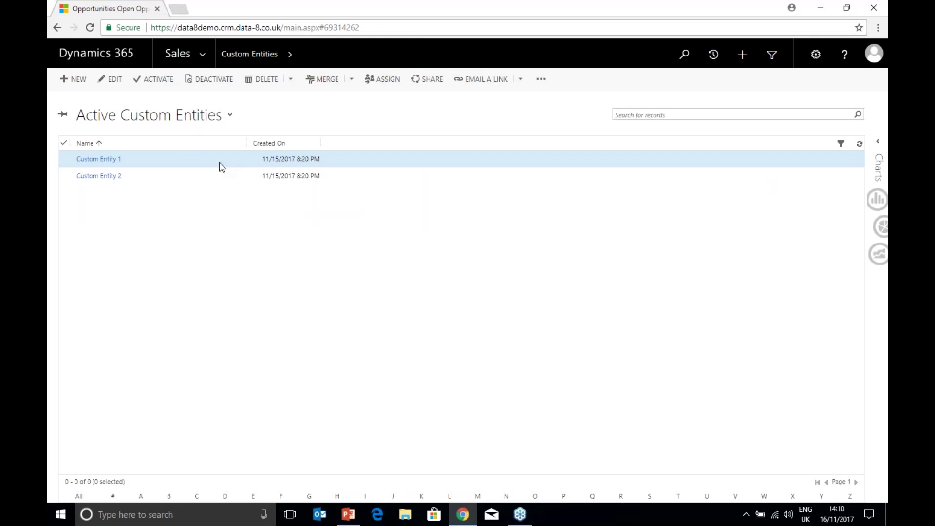
pyautogui.doubleClick(219, 163)
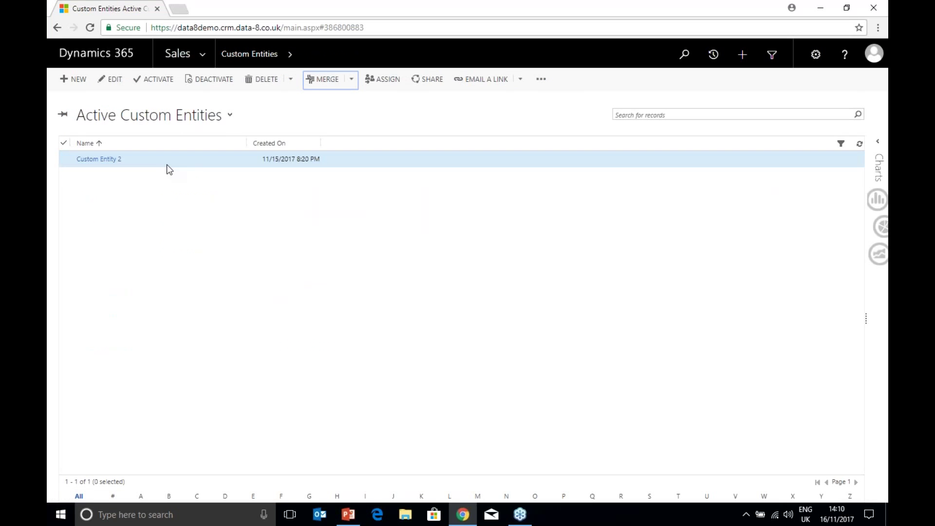
pyautogui.click(173, 161)
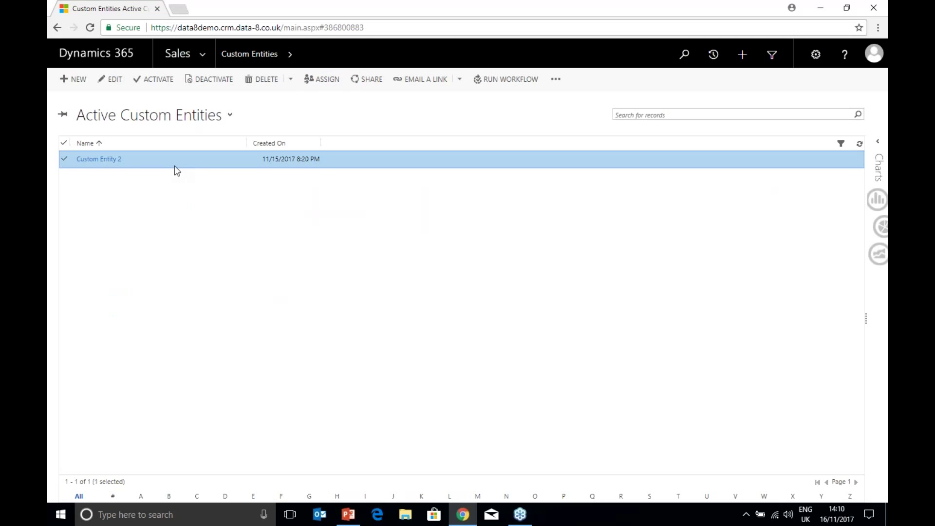
pyautogui.doubleClick(174, 165)
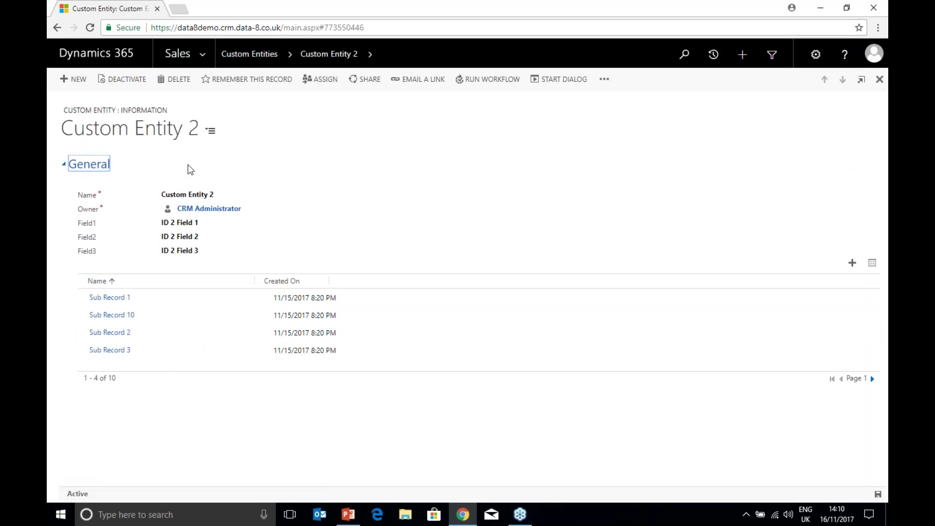
pyautogui.click(211, 52)
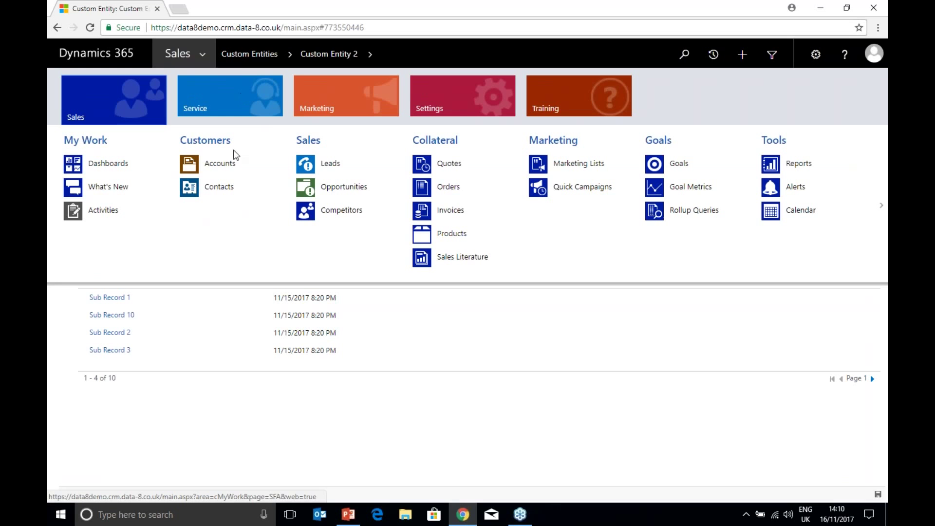
pyautogui.click(248, 167)
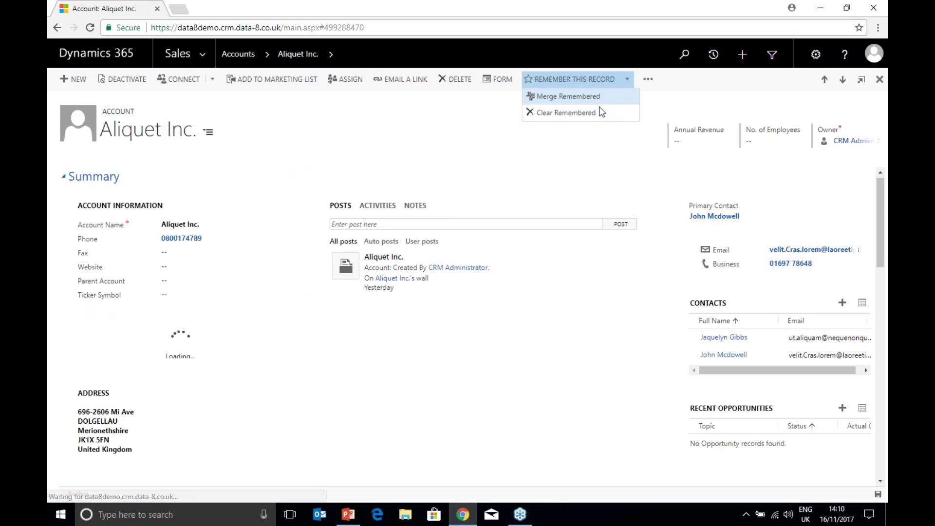
# Step: Clear old remembered records and merge remembered Aliquet Inc. with Et Pede Nunc Consulting
pyautogui.click(601, 112)
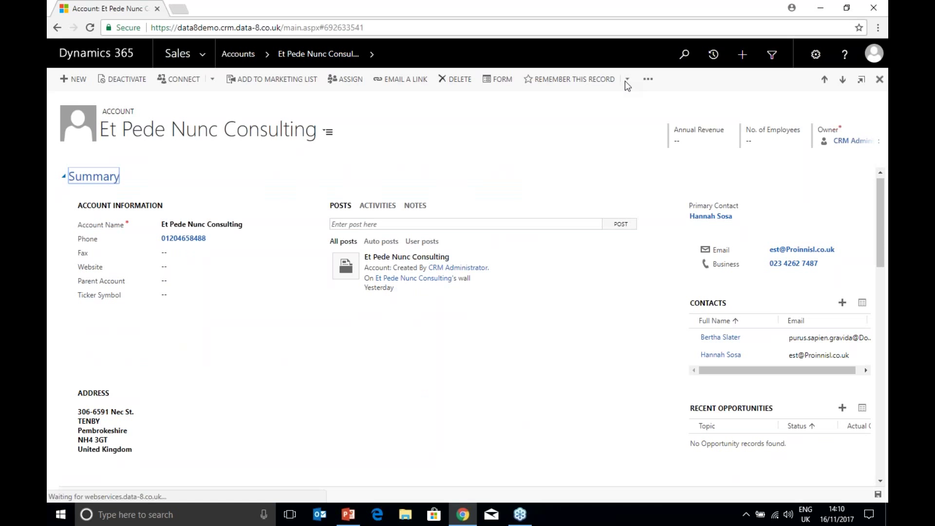
pyautogui.click(626, 79)
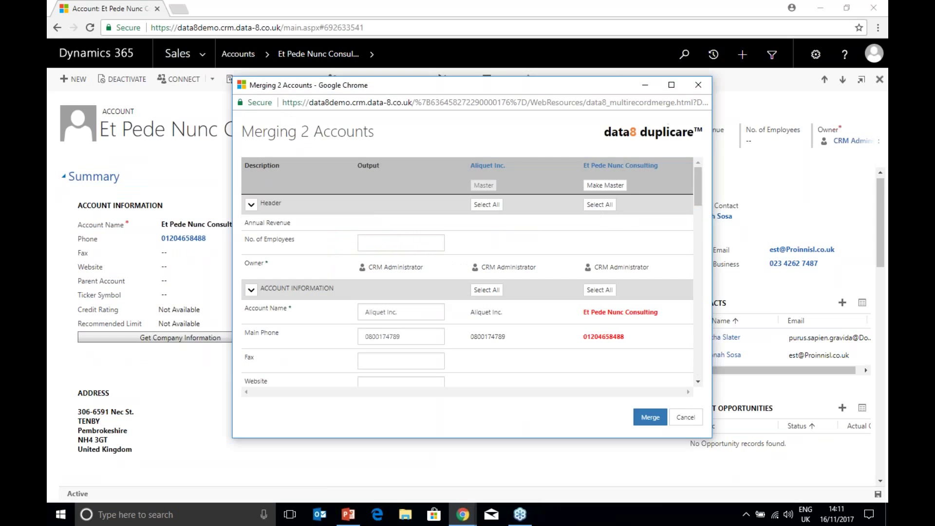
# Step: Close the Merging 2 Accounts window without merging the accounts
pyautogui.click(698, 87)
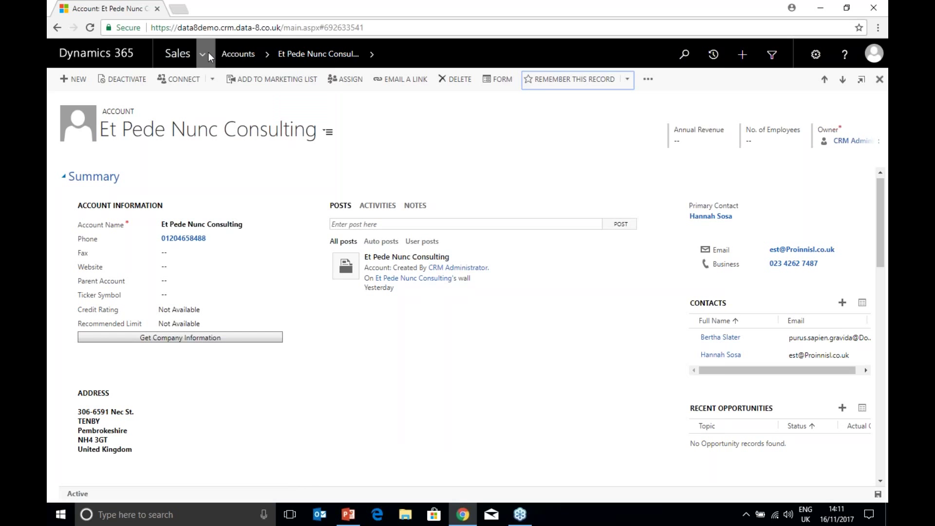
pyautogui.click(208, 54)
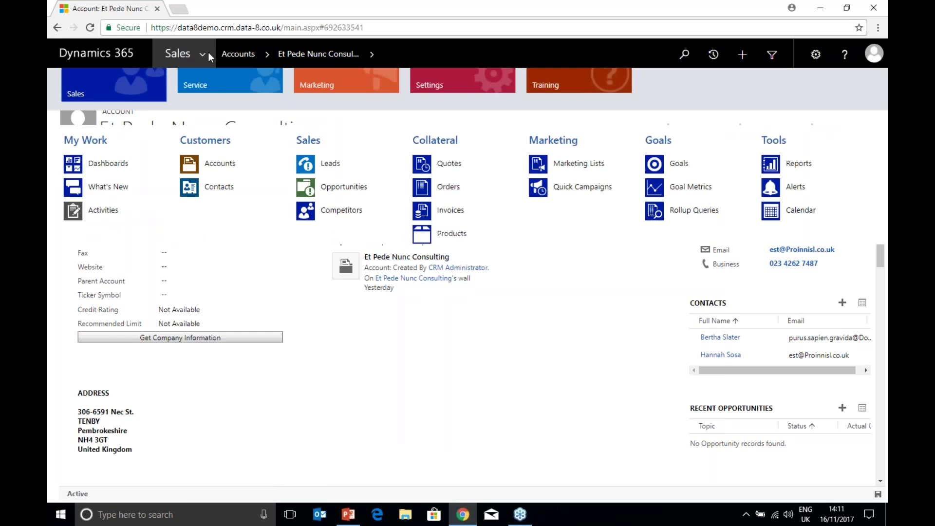
# Step: Create a new contact linked to account Data8 Ltd with first and last name filled in
pyautogui.click(219, 187)
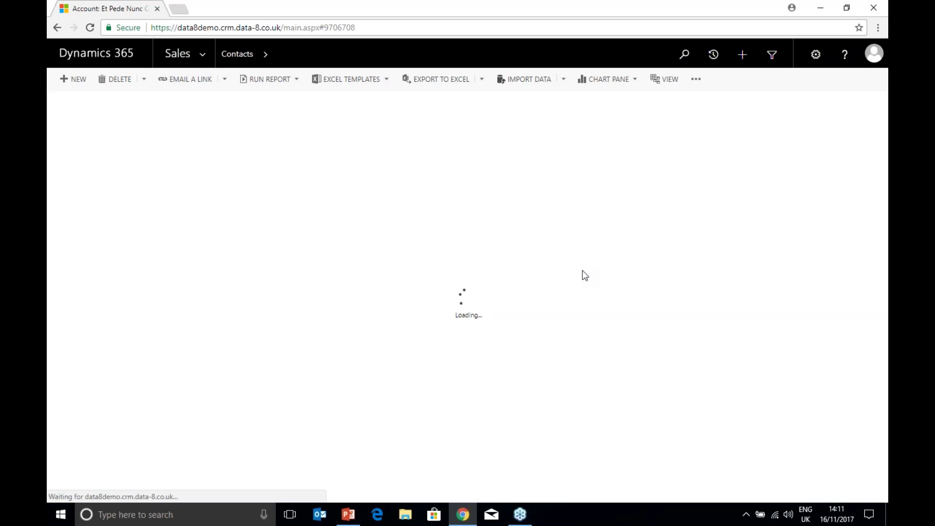
pyautogui.click(377, 195)
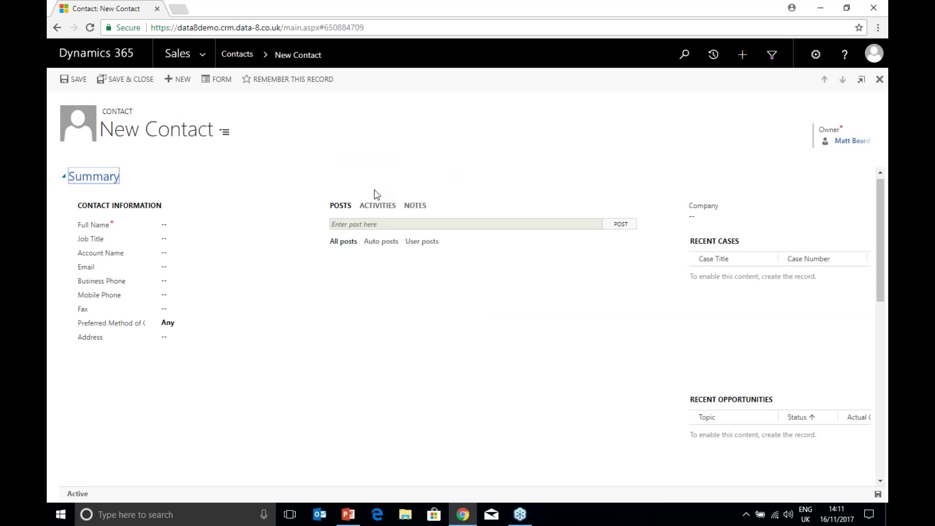
pyautogui.click(266, 254)
pyautogui.write('data8 ltd')
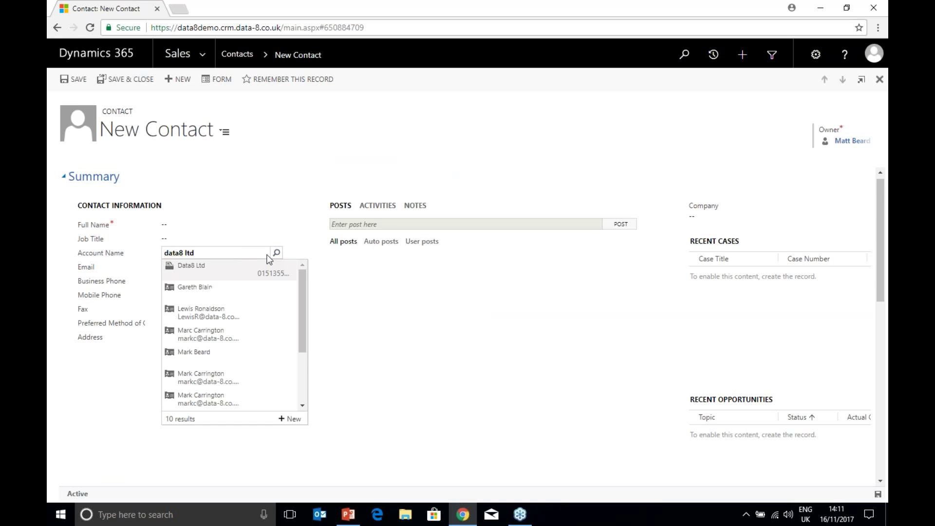
pyautogui.click(229, 268)
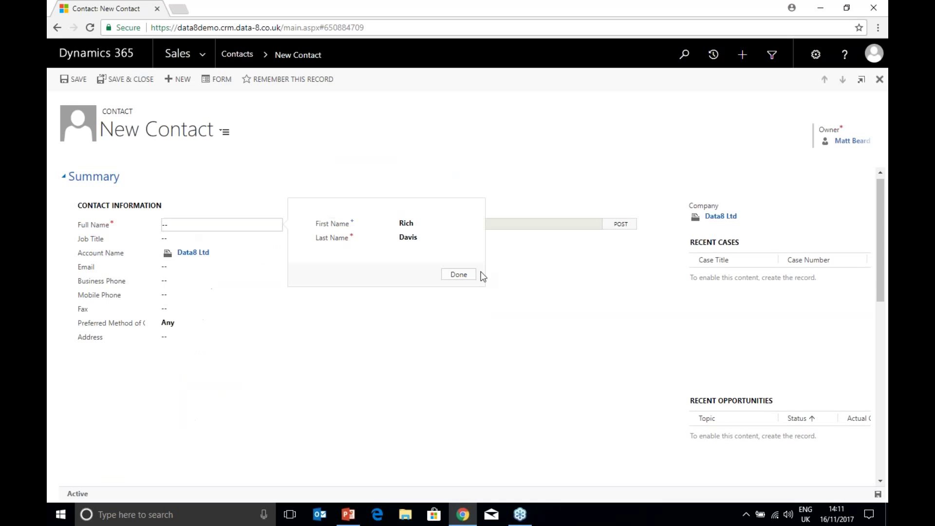
pyautogui.click(479, 272)
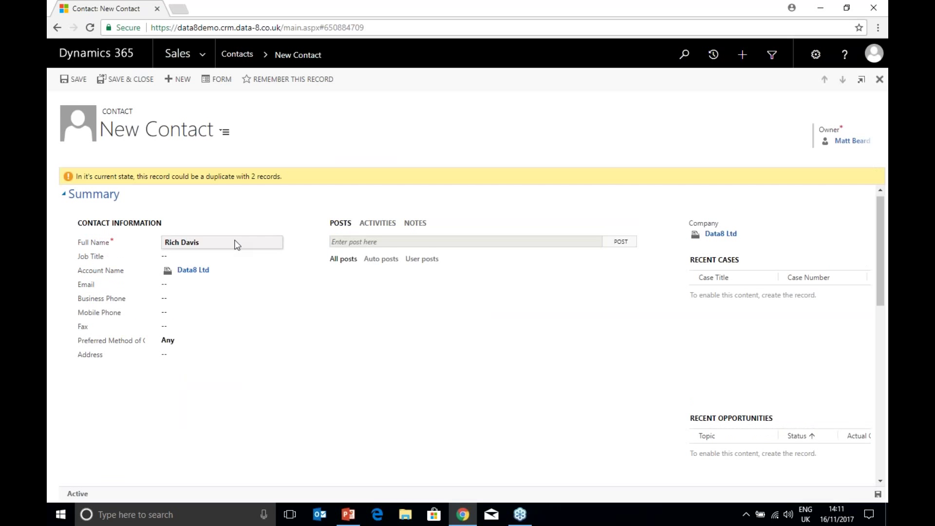
pyautogui.click(194, 254)
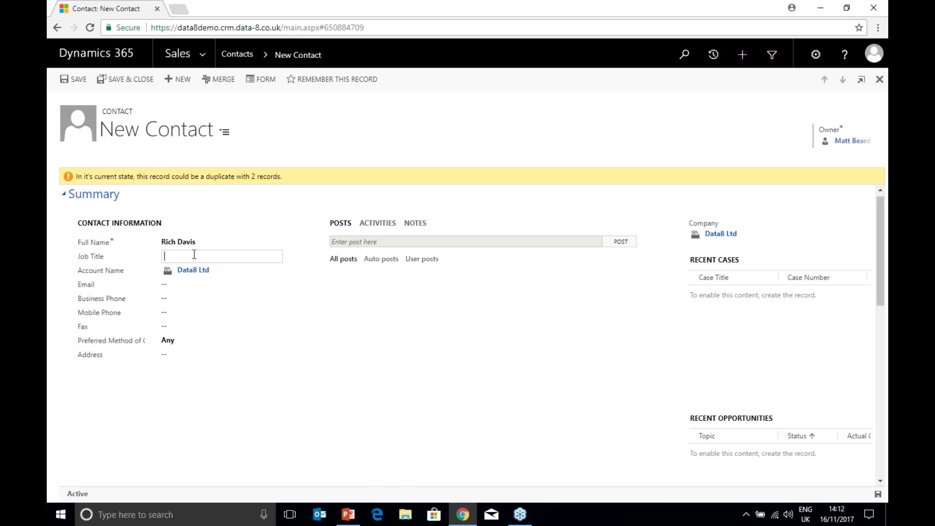
# Step: Set the contact's job title to 'Head of Data Cleanse', dismiss the duplicates warning, and start a merge
pyautogui.write('Head of Data Cleanse')
pyautogui.click(777, 485)
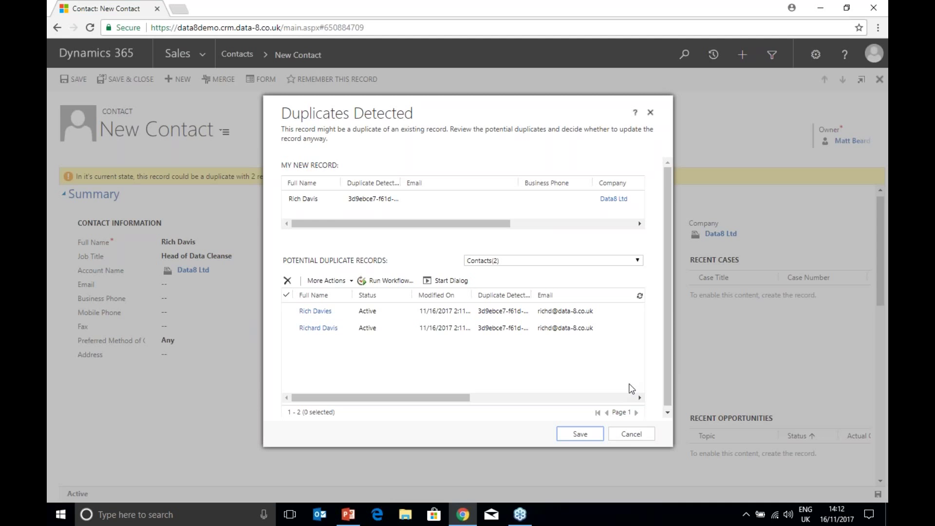
pyautogui.click(631, 434)
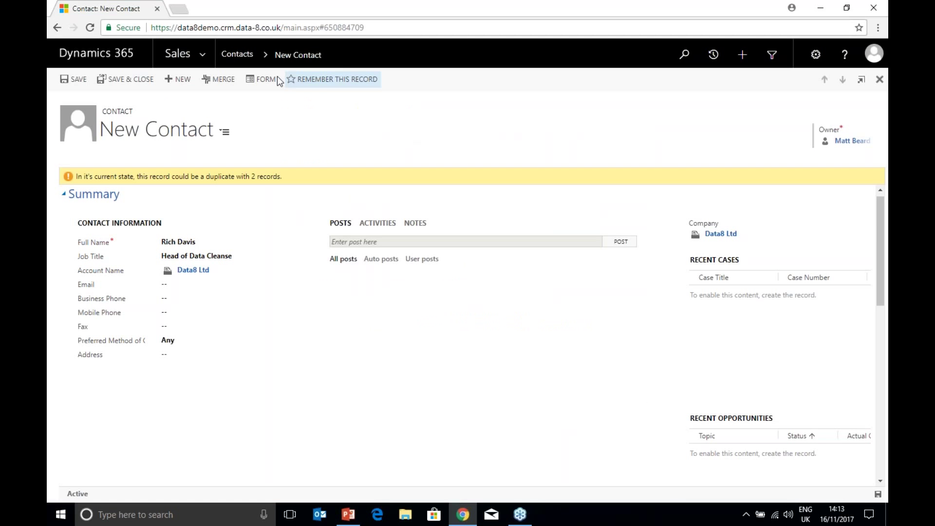
pyautogui.click(218, 83)
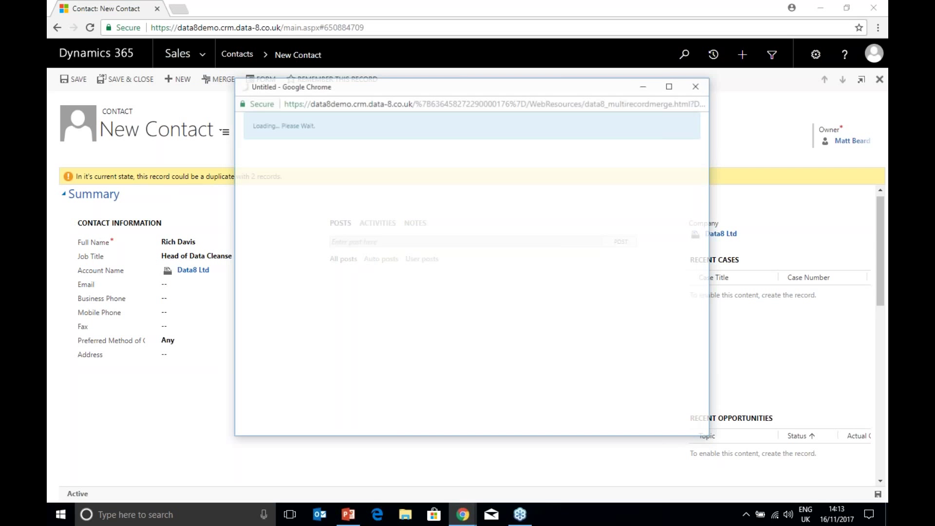
# Step: Merge the duplicate contacts, excluding one record and using the second record's first name
pyautogui.doubleClick(274, 87)
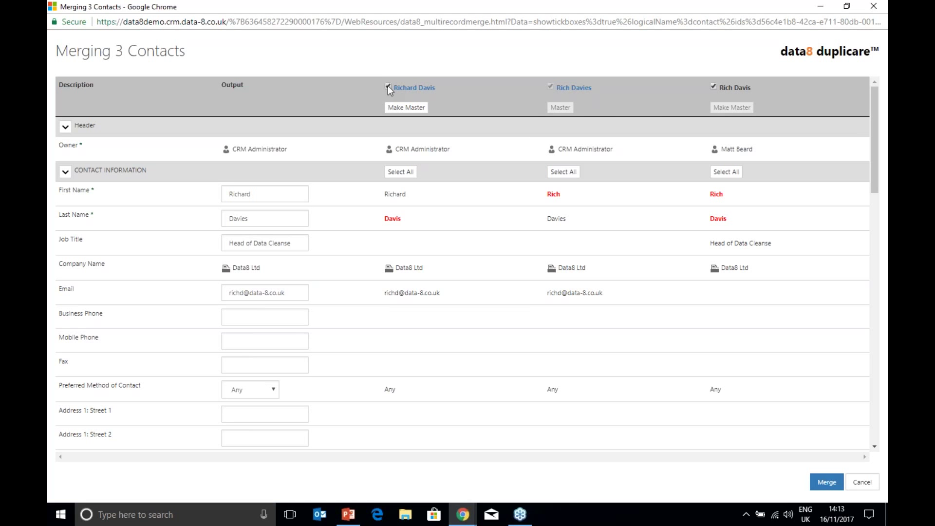
pyautogui.click(388, 86)
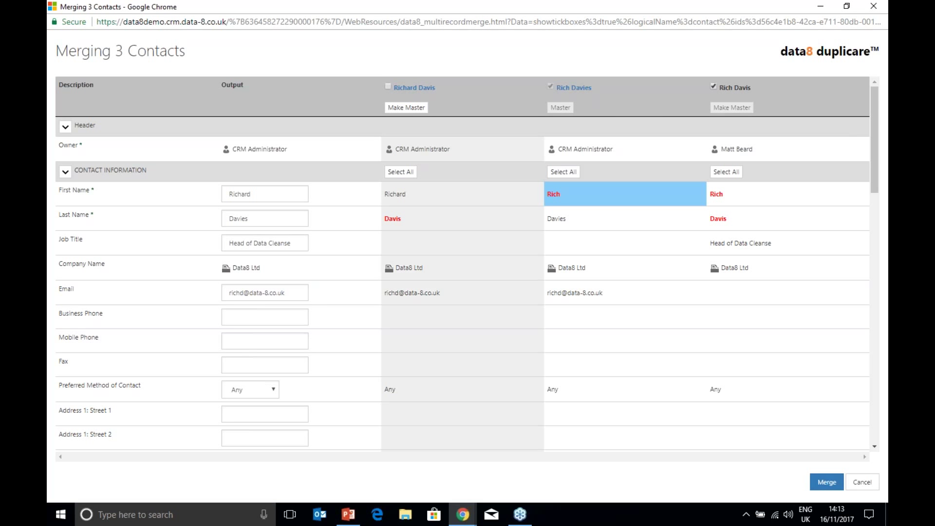
pyautogui.moveTo(585, 194); pyautogui.dragTo(537, 203)
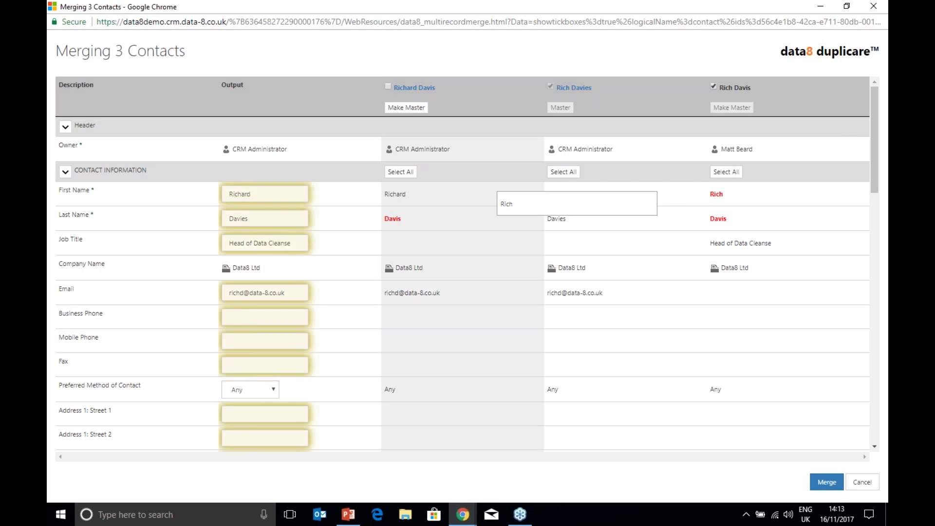
pyautogui.moveTo(482, 192); pyautogui.dragTo(287, 192)
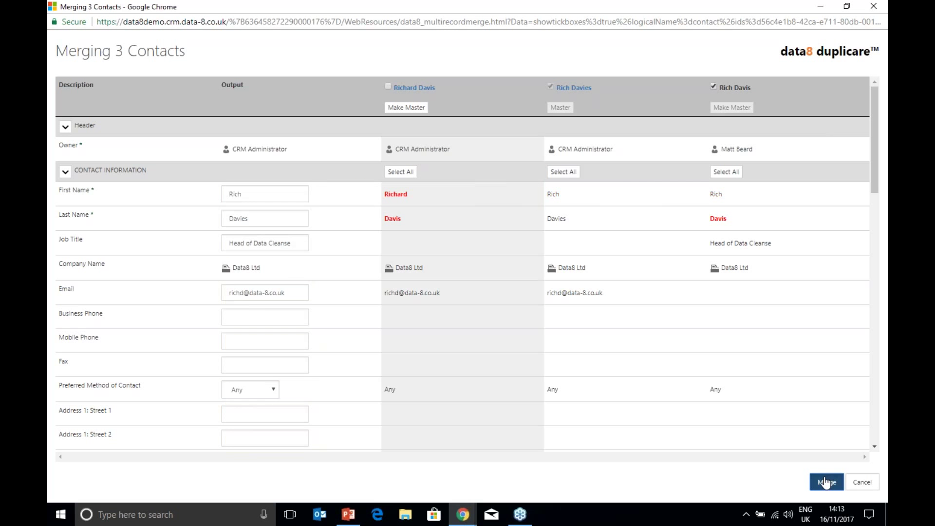
pyautogui.click(826, 483)
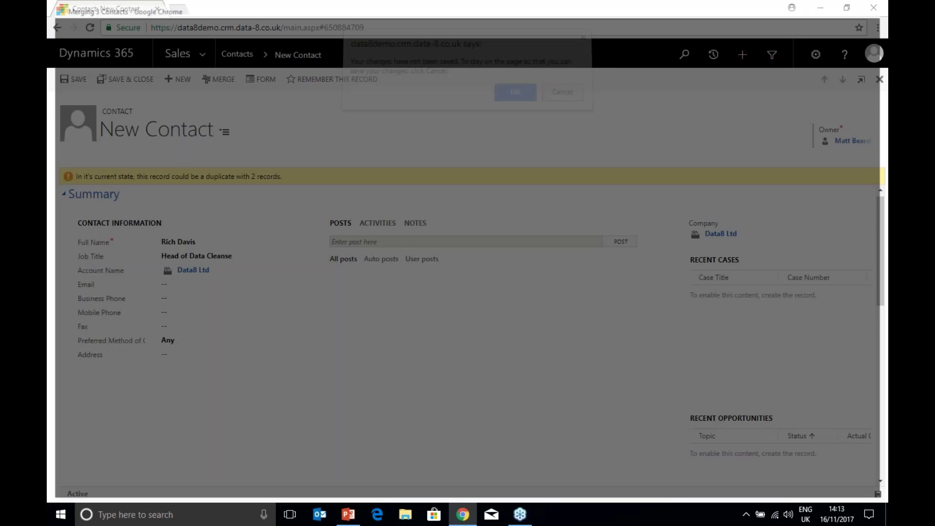
pyautogui.press('Return')
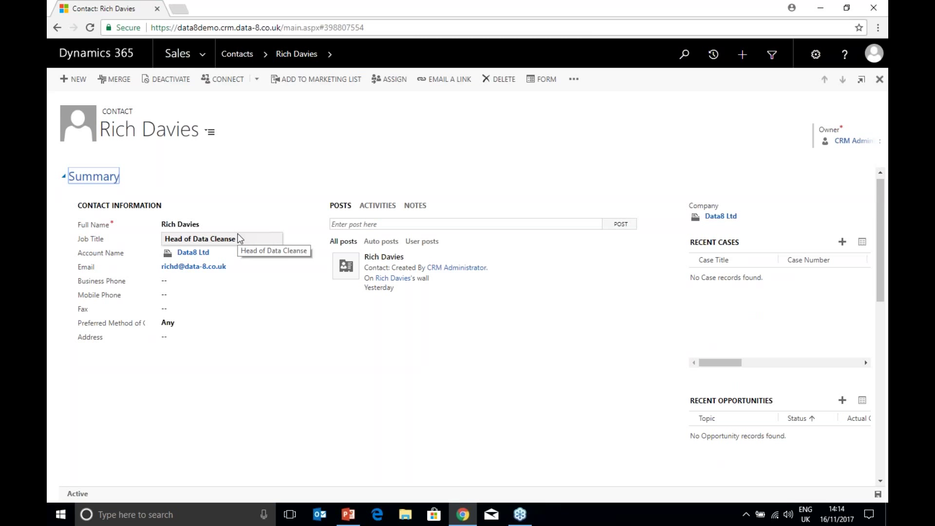
pyautogui.click(209, 61)
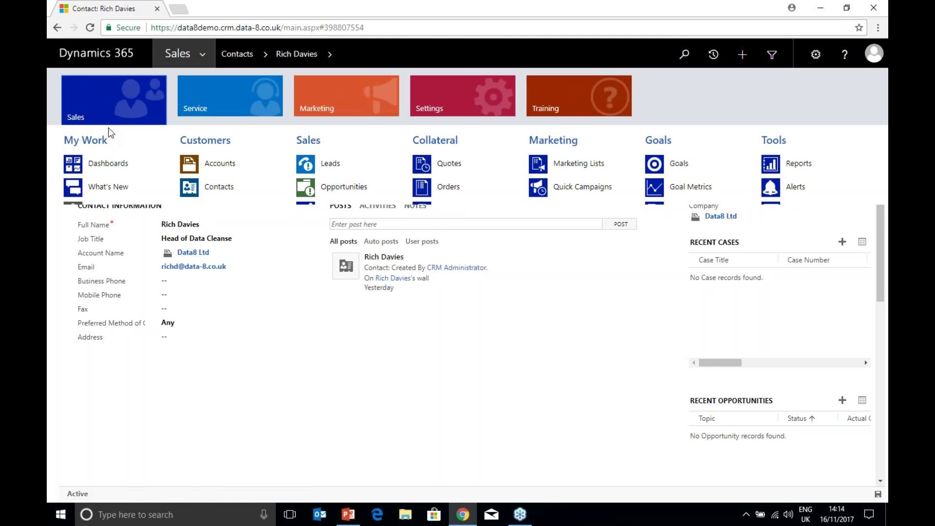
# Step: Review the Duplicate Management Dashboard charts of duplicates by user, type and date
pyautogui.click(107, 163)
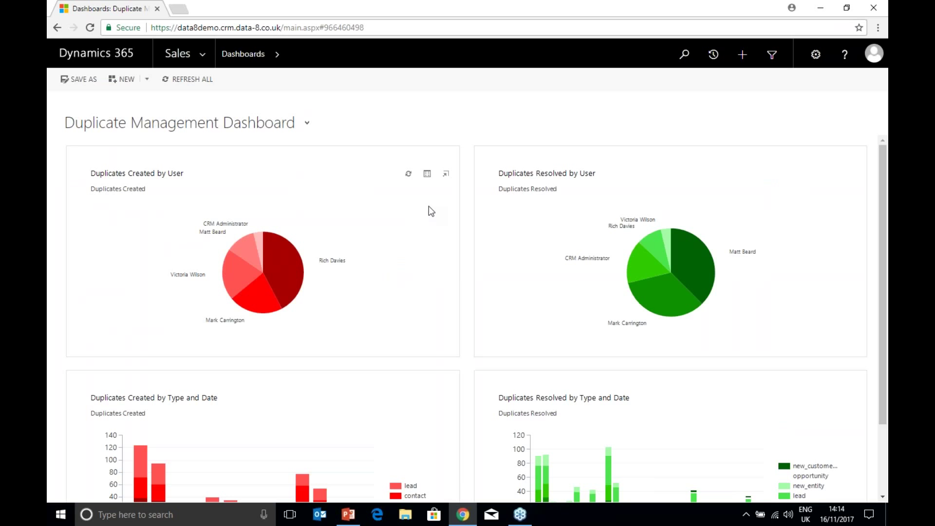
pyautogui.scroll(-1, 428, 215)
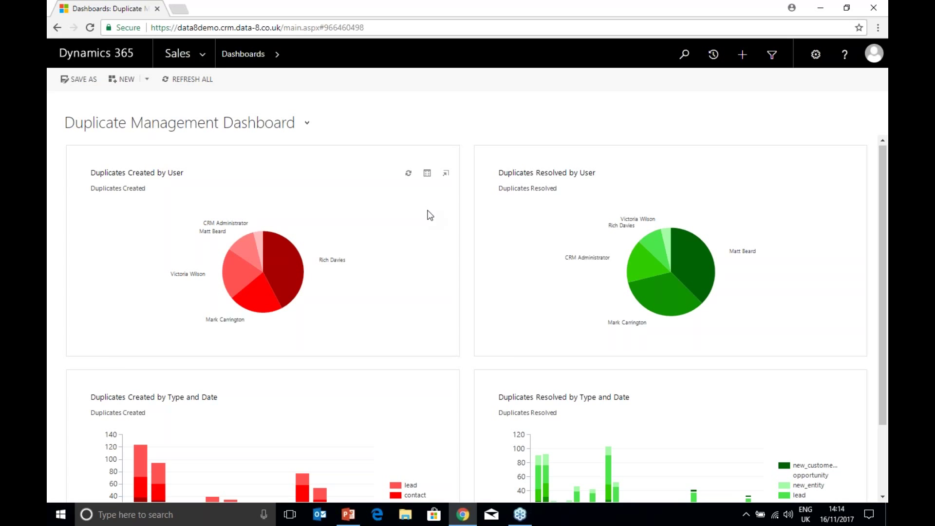
pyautogui.scroll(-2, 224, 456)
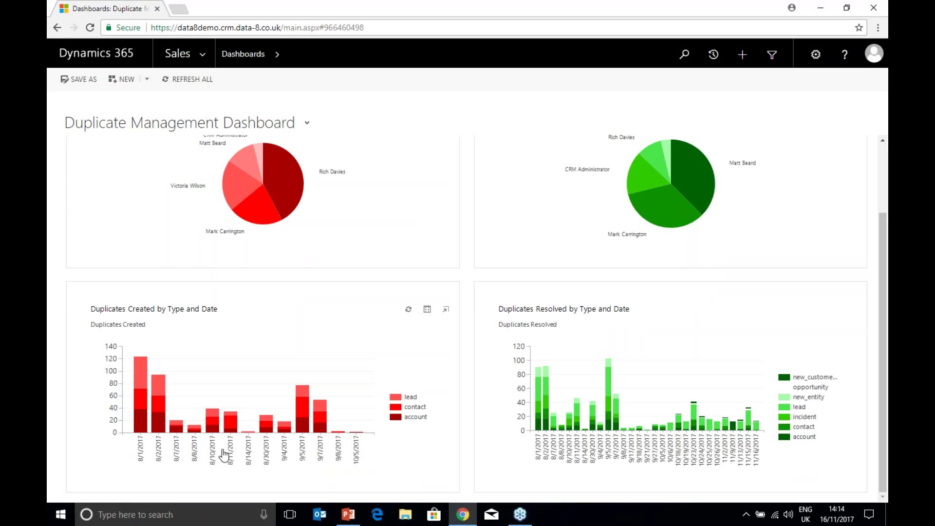
pyautogui.scroll(1, 224, 455)
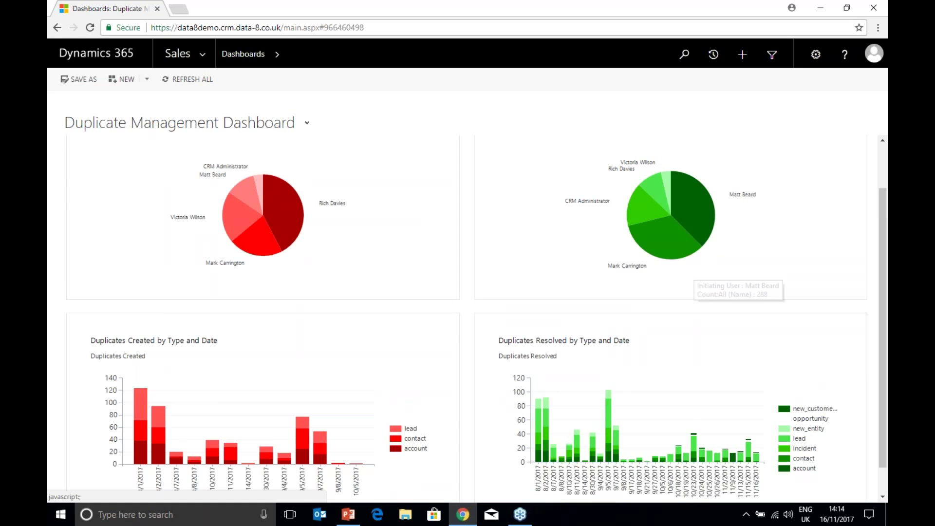
pyautogui.scroll(-1, 701, 396)
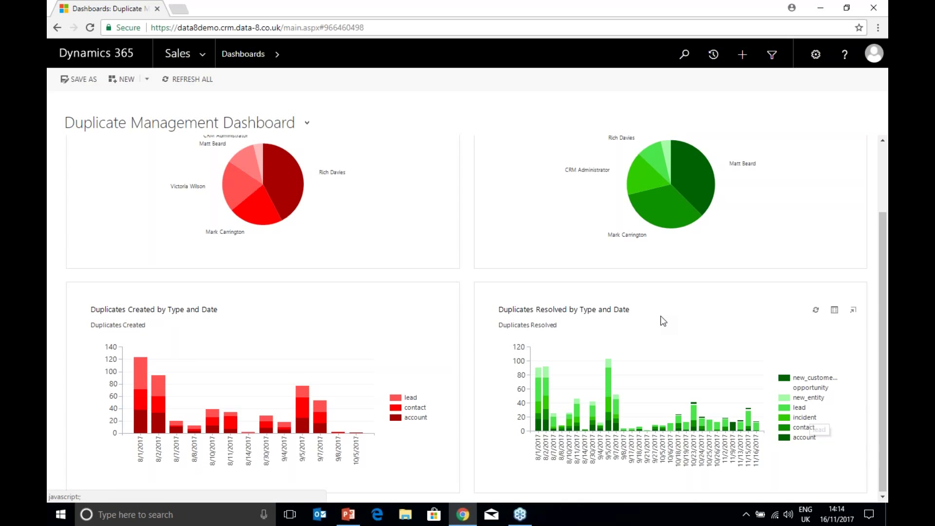
pyautogui.scroll(2, 663, 321)
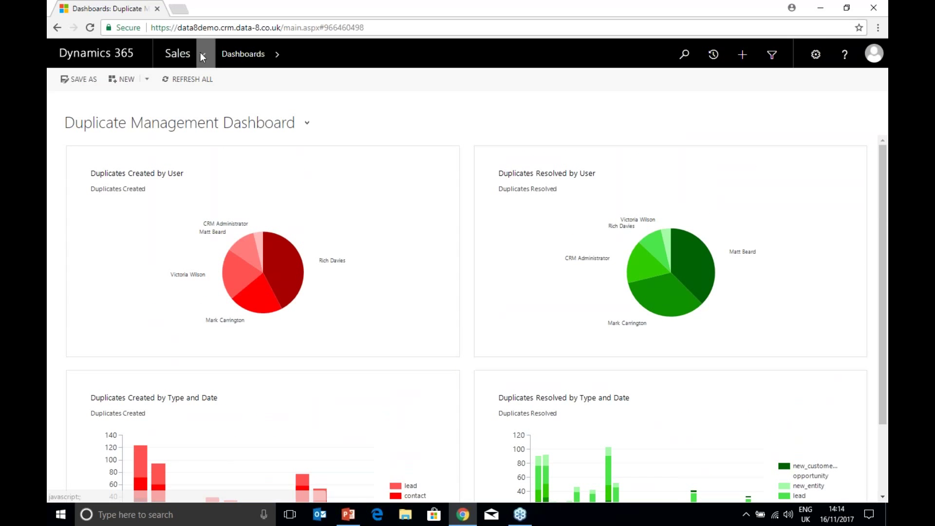
pyautogui.click(200, 52)
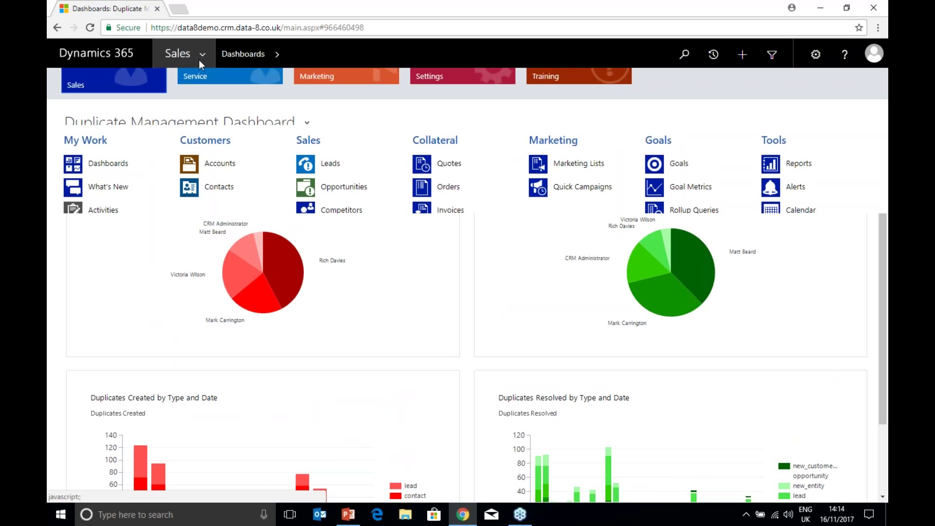
# Step: Go to the Settings area's Dedupe+ Rules list to reach the Account Match rule
pyautogui.click(462, 107)
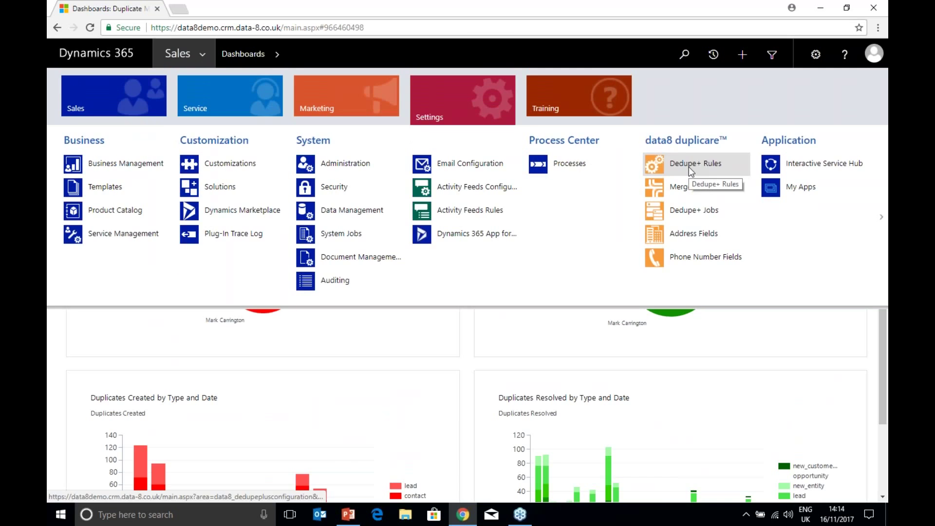
pyautogui.click(689, 166)
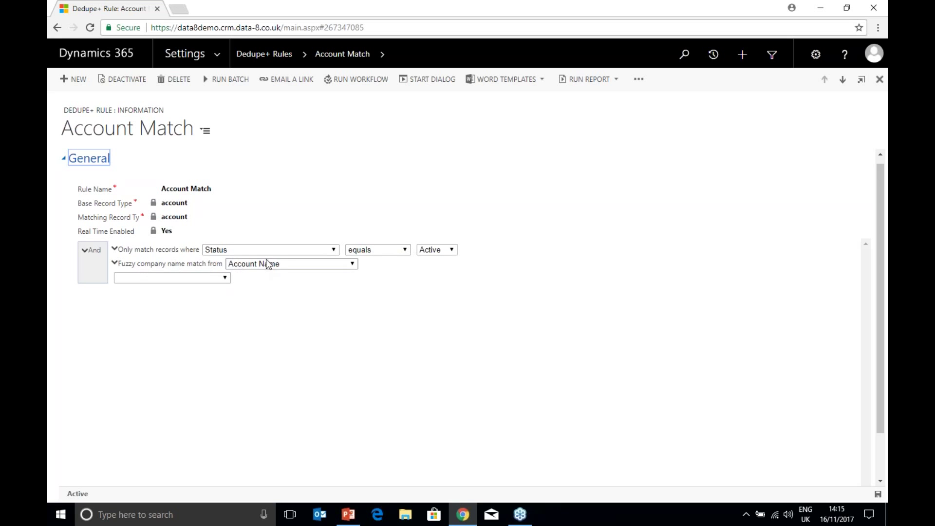
# Step: Review the fuzziness options of the fuzzy company name condition
pyautogui.click(115, 263)
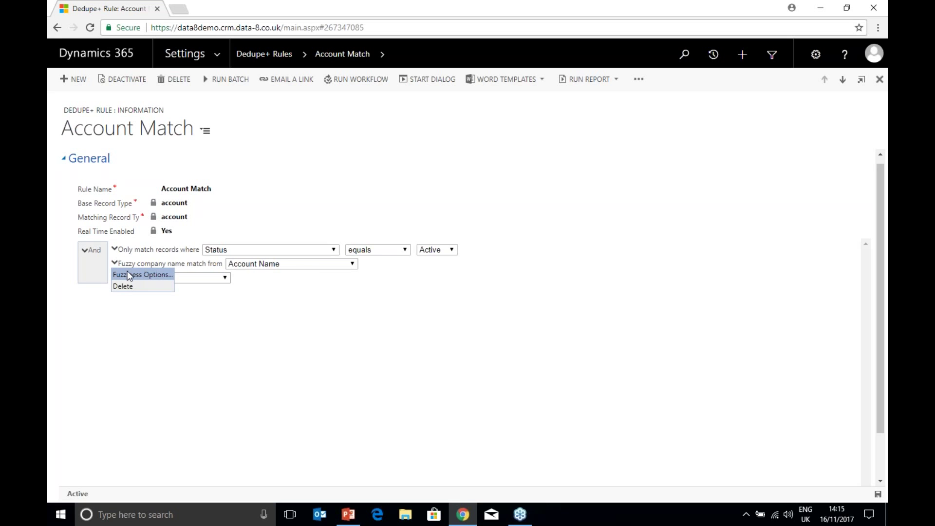
pyautogui.click(128, 276)
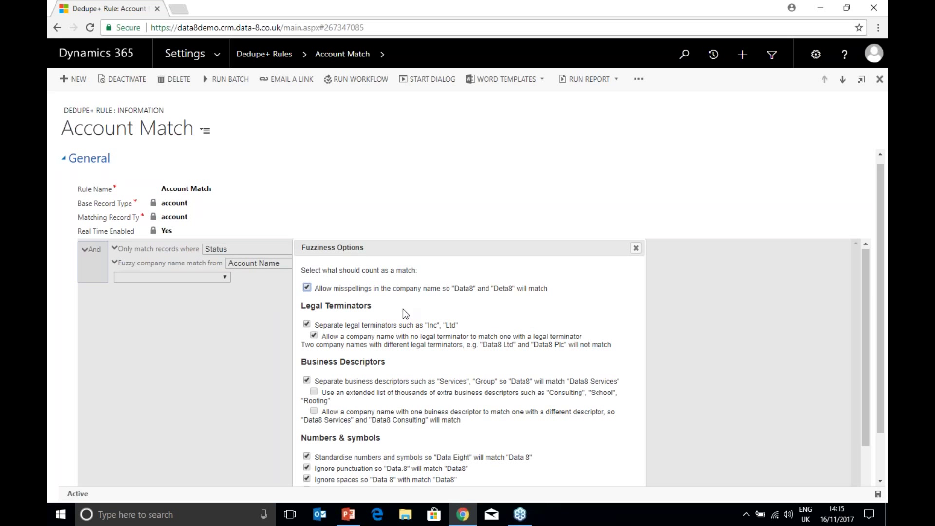
pyautogui.scroll(-2, 404, 309)
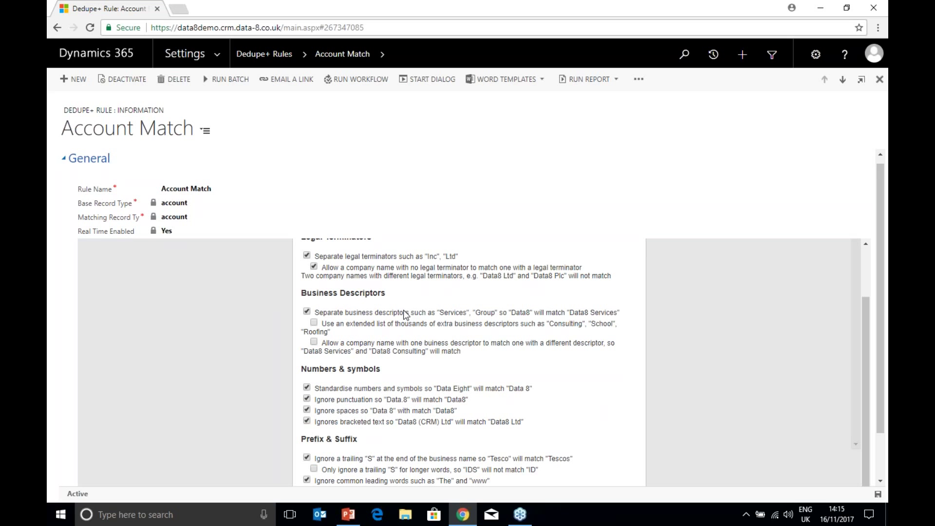
pyautogui.scroll(-2, 487, 341)
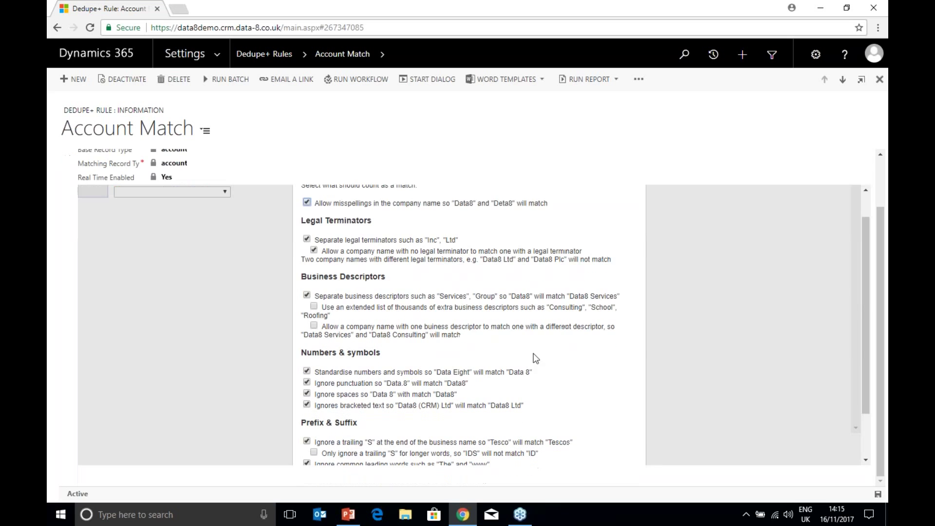
pyautogui.click(236, 299)
# Step: Add several nested And groups below the fuzzy company name condition
pyautogui.click(165, 286)
pyautogui.click(194, 305)
pyautogui.click(265, 289)
pyautogui.click(265, 308)
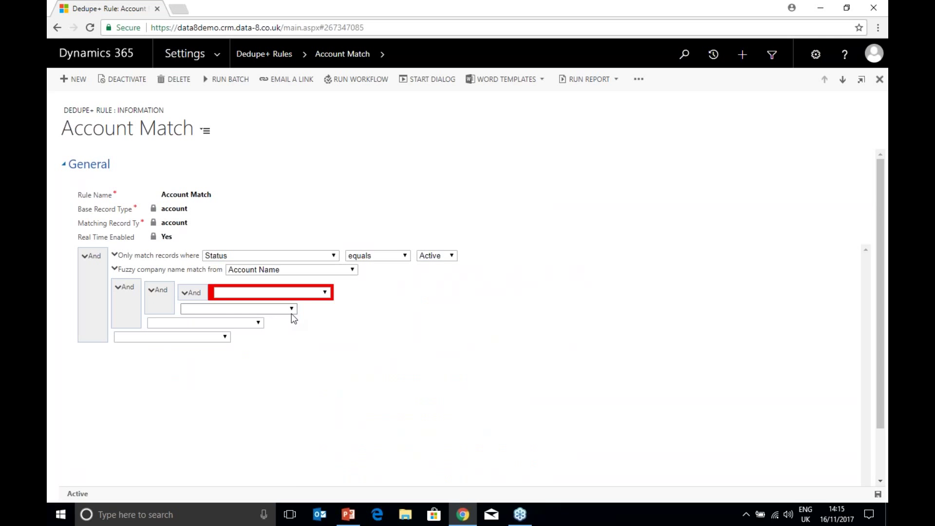
# Step: Delete the three nested And groups and check the condition type list without choosing one
pyautogui.click(186, 293)
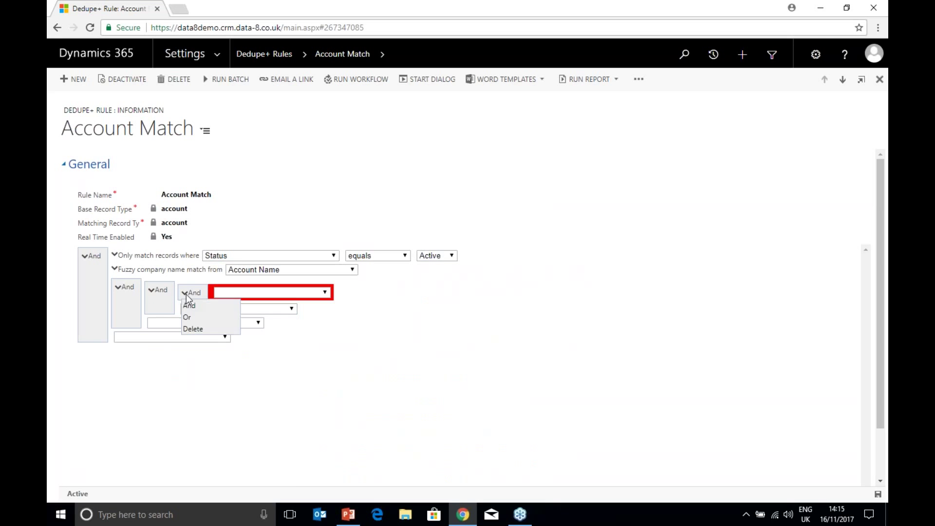
pyautogui.click(190, 328)
pyautogui.click(150, 290)
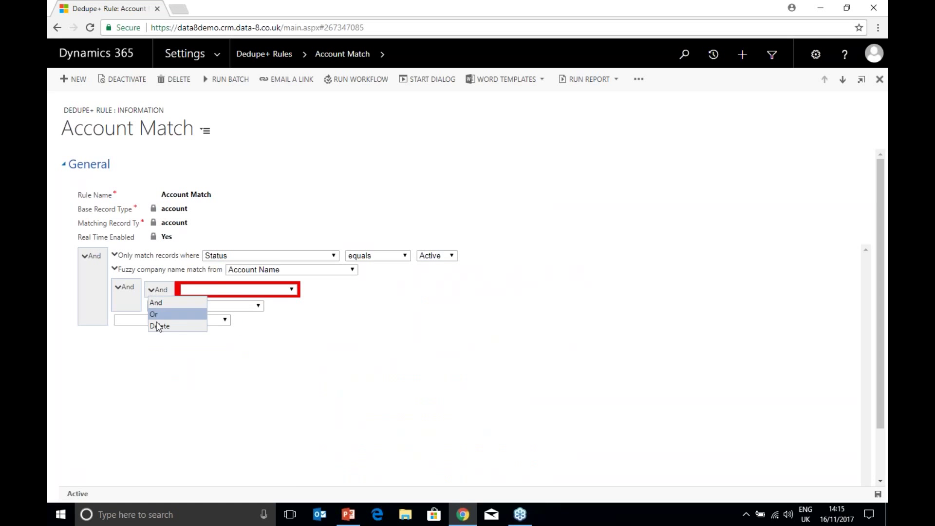
pyautogui.click(156, 323)
pyautogui.click(126, 287)
pyautogui.click(125, 323)
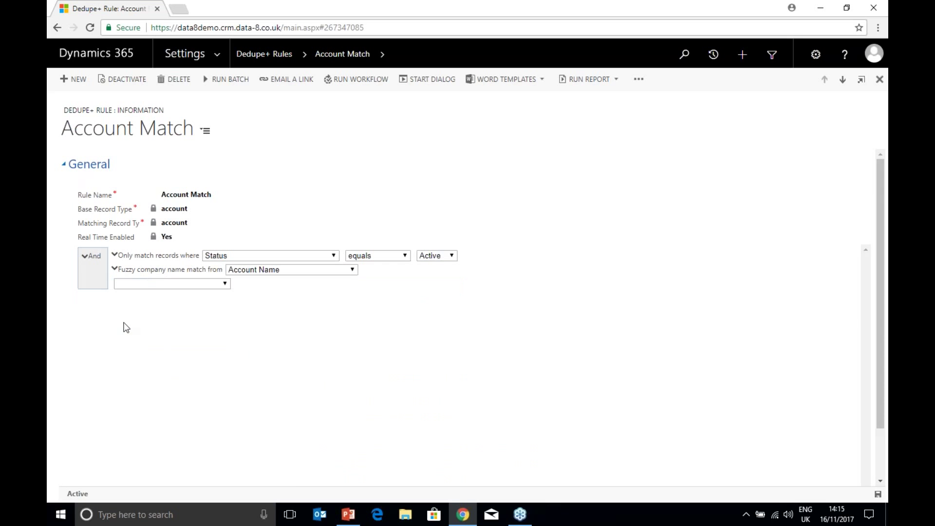
pyautogui.click(152, 285)
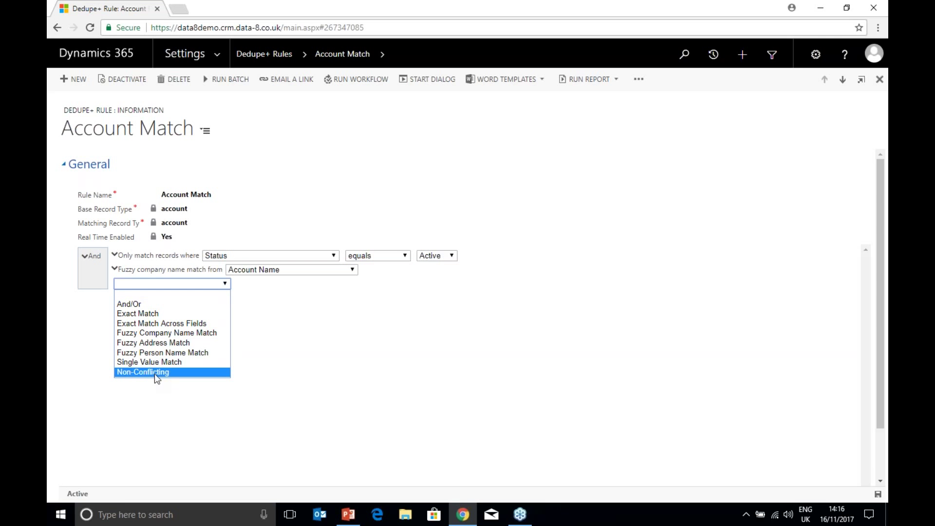
pyautogui.click(324, 163)
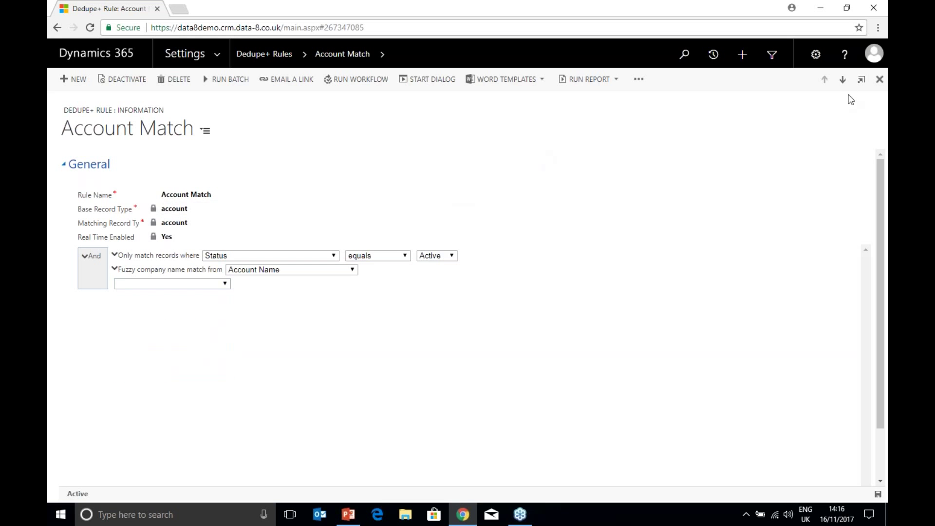
pyautogui.click(842, 79)
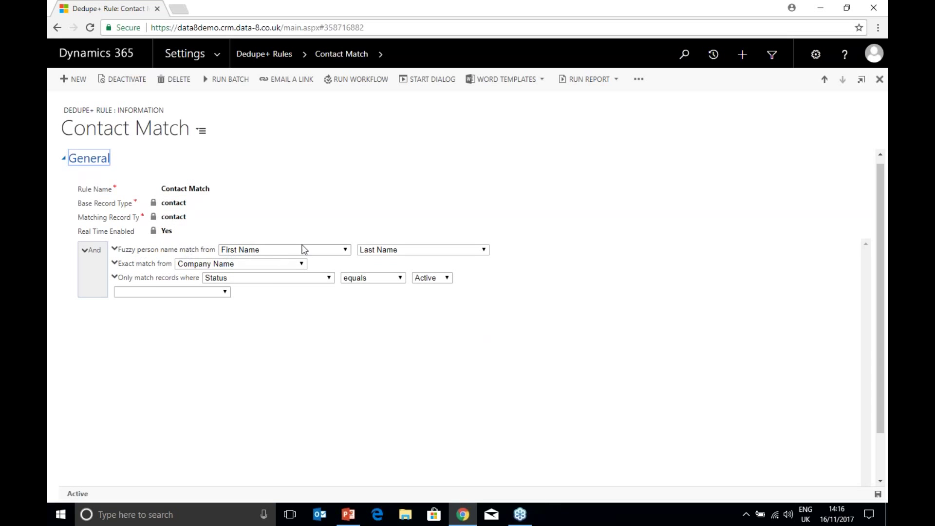
pyautogui.click(115, 250)
pyautogui.click(141, 260)
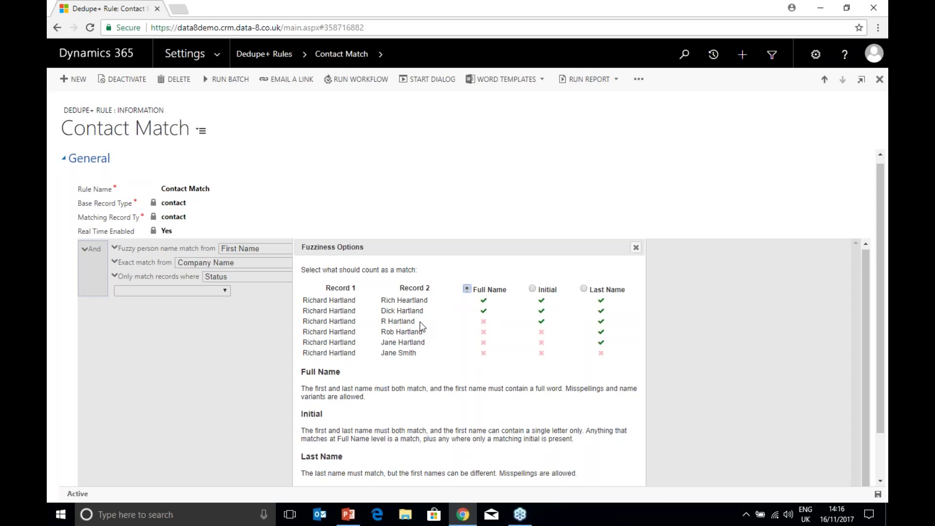
pyautogui.click(253, 282)
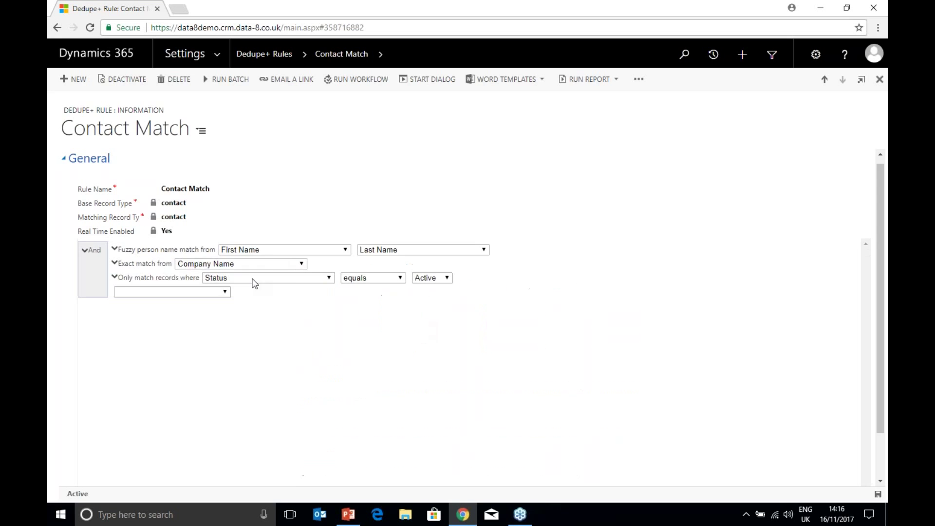
pyautogui.click(826, 80)
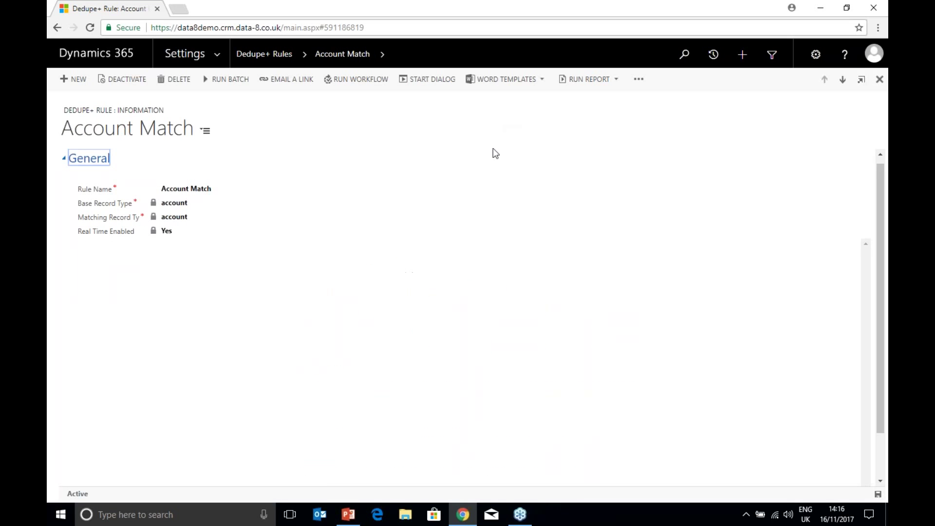
# Step: Create a batch job for Account Match, trying Active Accounts as filtered view, then clearing it
pyautogui.click(226, 79)
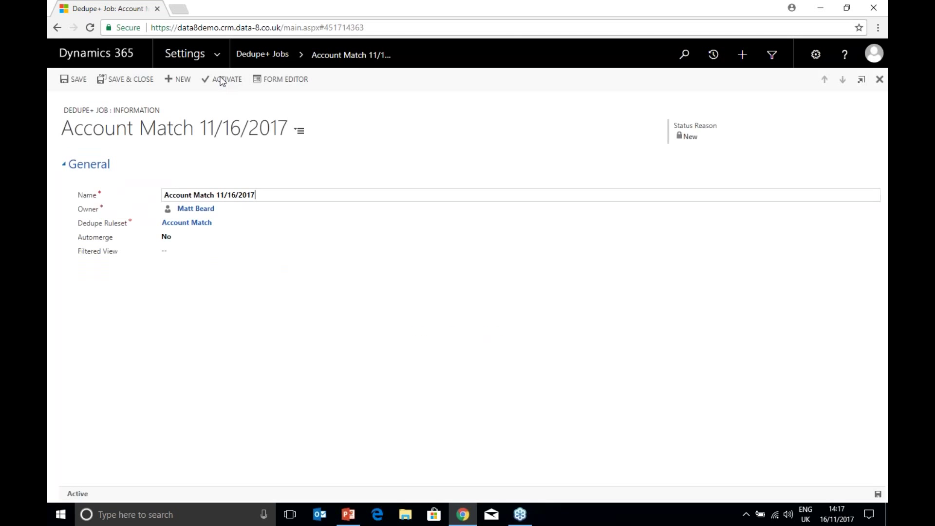
pyautogui.moveTo(256, 195); pyautogui.dragTo(145, 195)
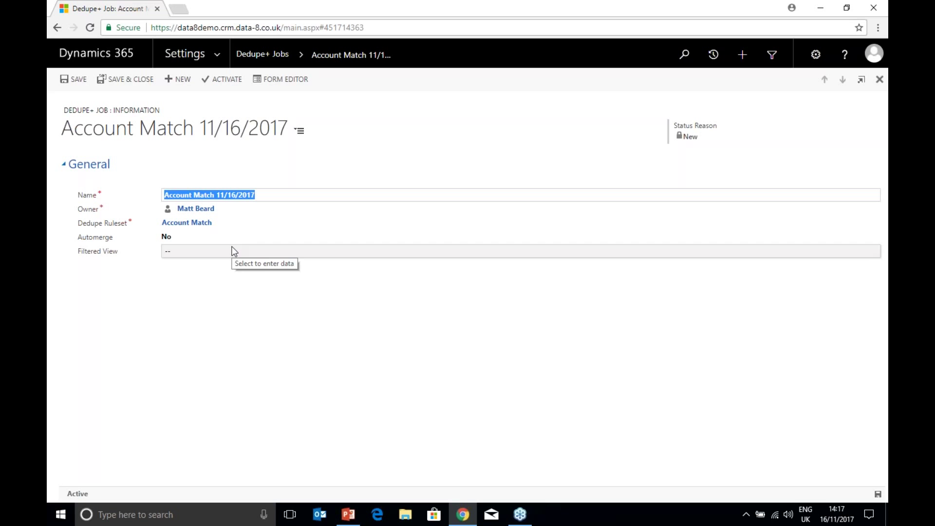
pyautogui.click(233, 251)
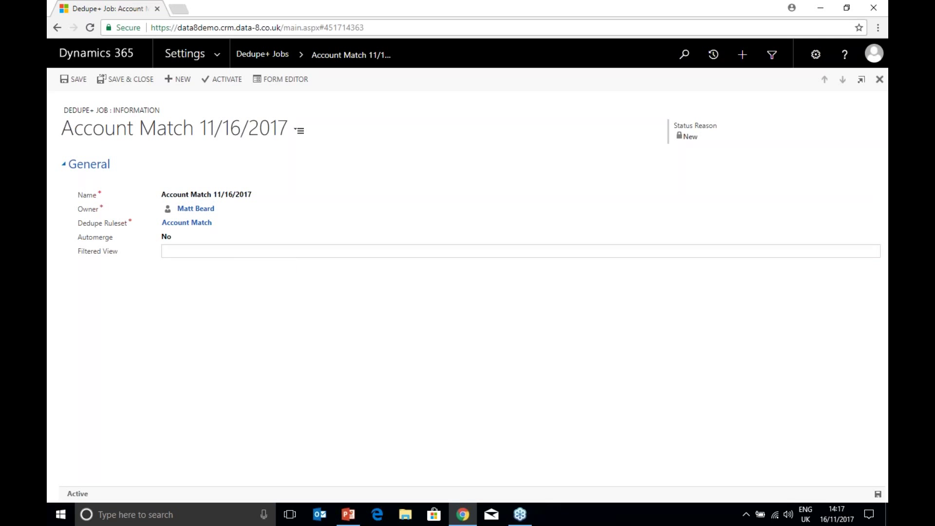
pyautogui.write('Acti')
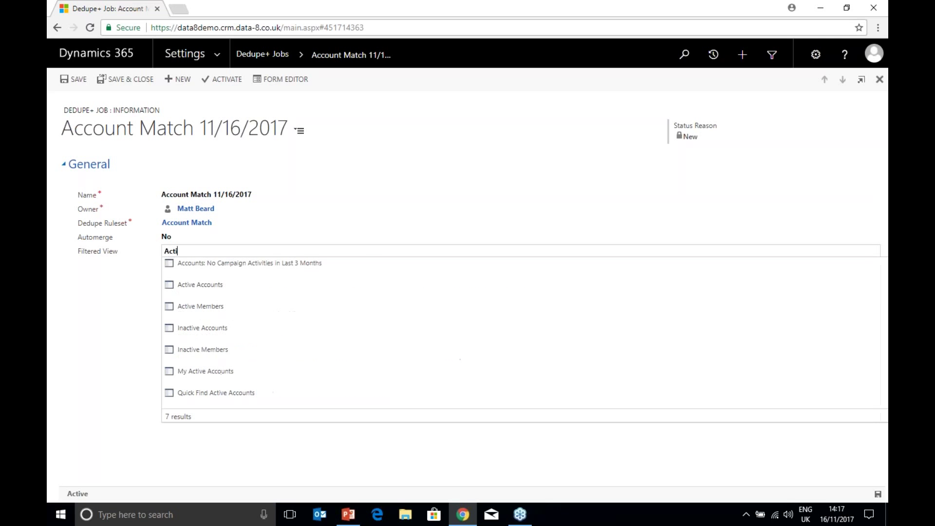
pyautogui.write('ve Acc')
pyautogui.click(238, 265)
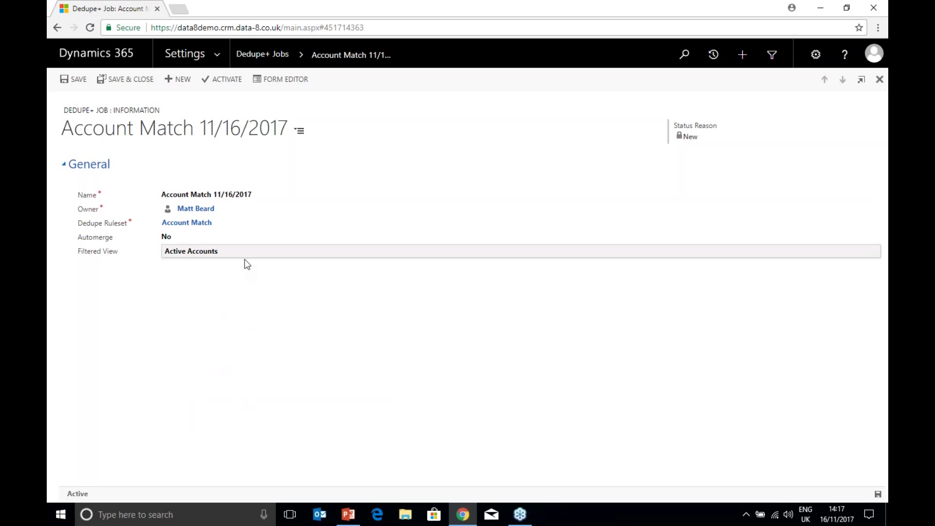
pyautogui.click(244, 255)
pyautogui.press('BackSpace')
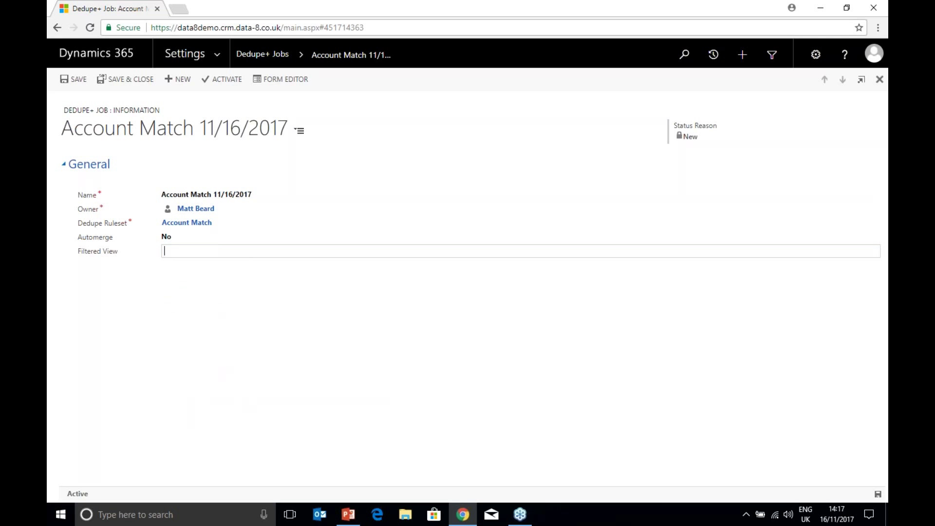
pyautogui.click(220, 295)
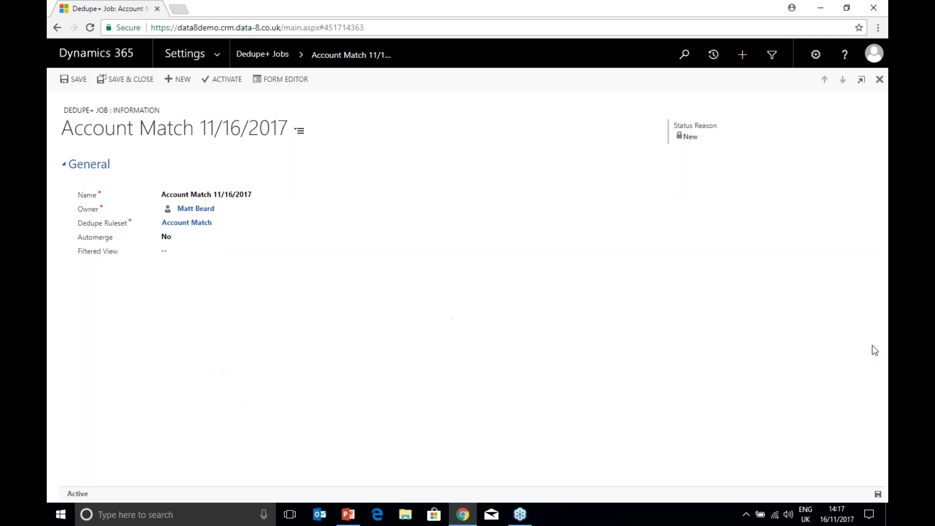
# Step: Open the Demo Dedupe+ Batch Job from the Dedupe+ Jobs list and launch Resolve Duplicates
pyautogui.click(216, 56)
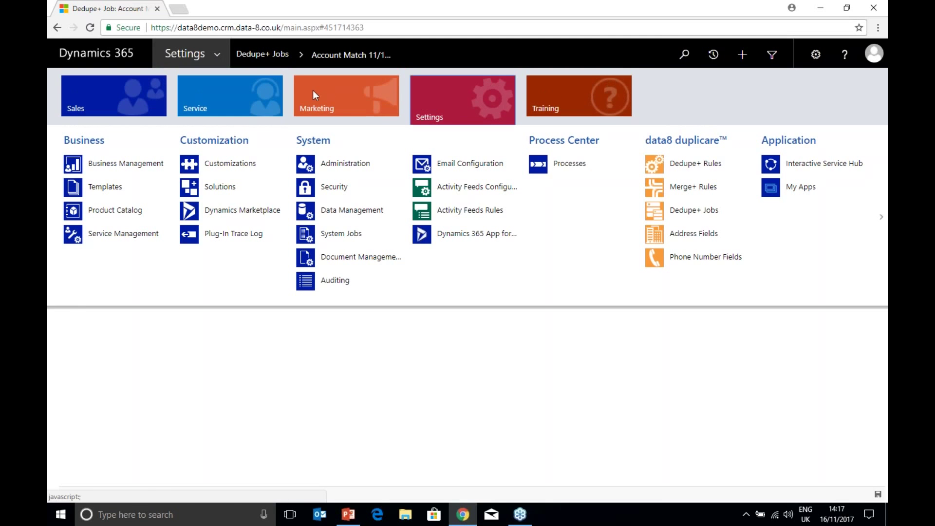
pyautogui.click(671, 210)
pyautogui.press('Return')
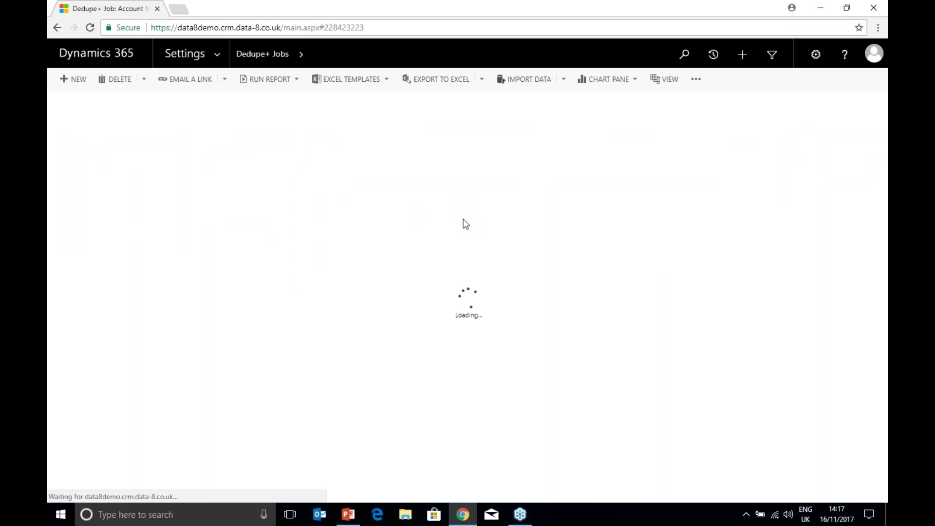
pyautogui.doubleClick(498, 179)
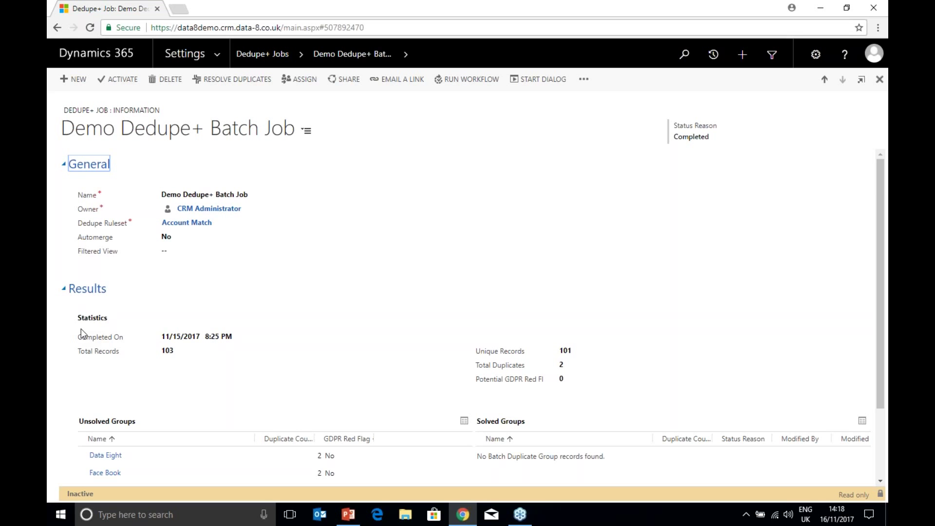
pyautogui.scroll(-1, 81, 329)
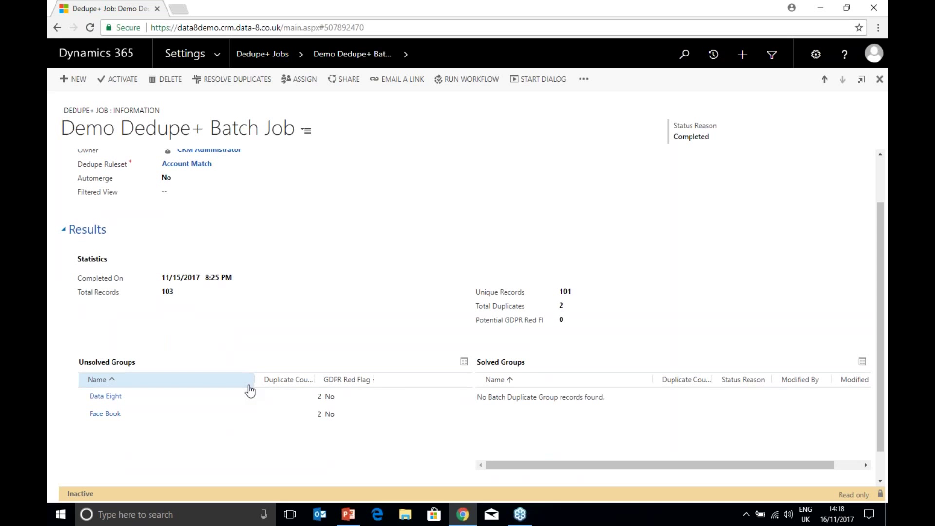
pyautogui.scroll(-1, 250, 390)
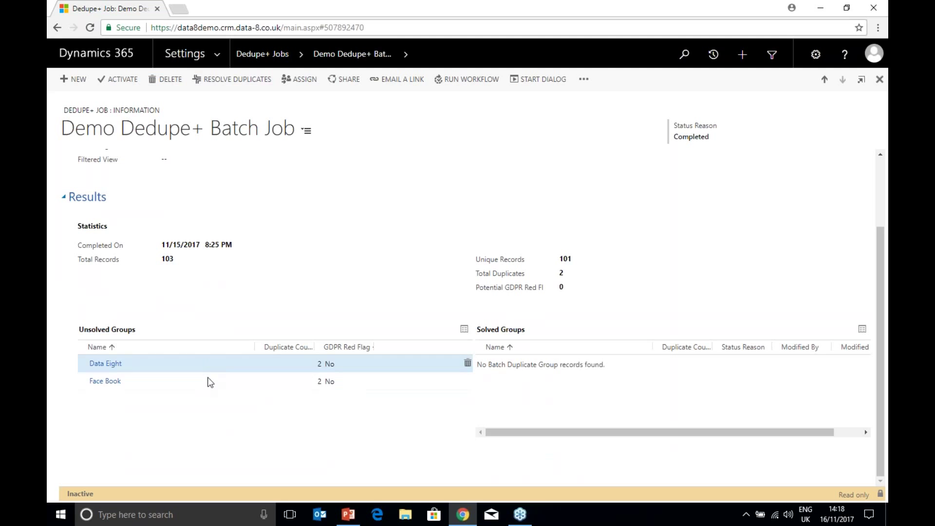
pyautogui.click(235, 84)
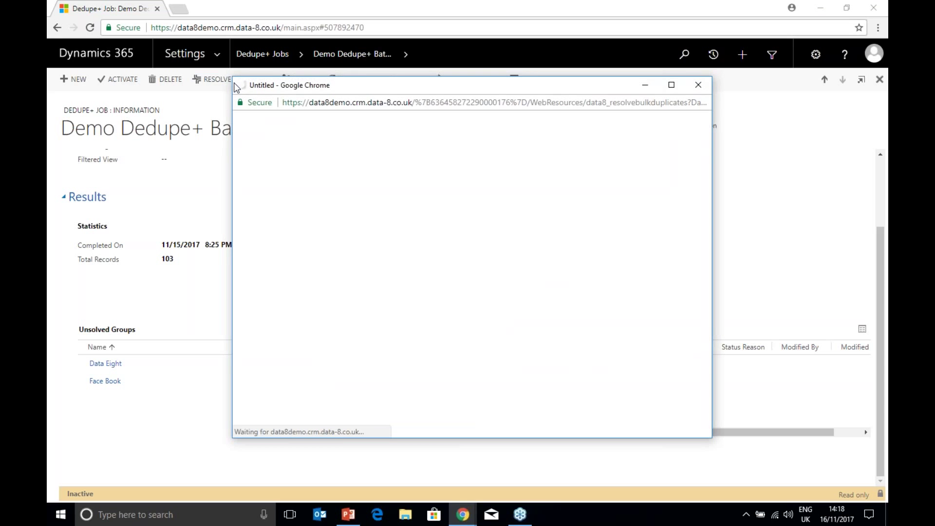
# Step: Merge the Data Eight accounts with Save & Next, dismiss the final alert, and reload
pyautogui.doubleClick(235, 86)
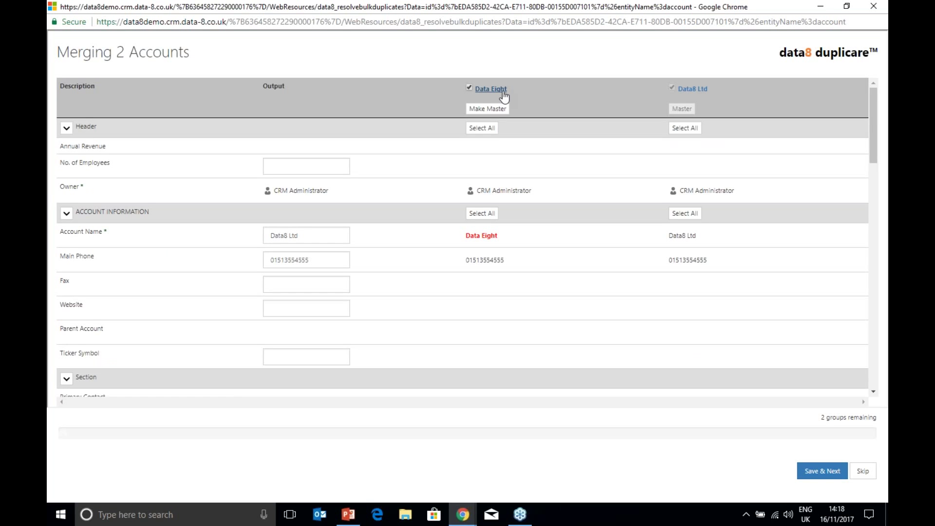
pyautogui.click(812, 472)
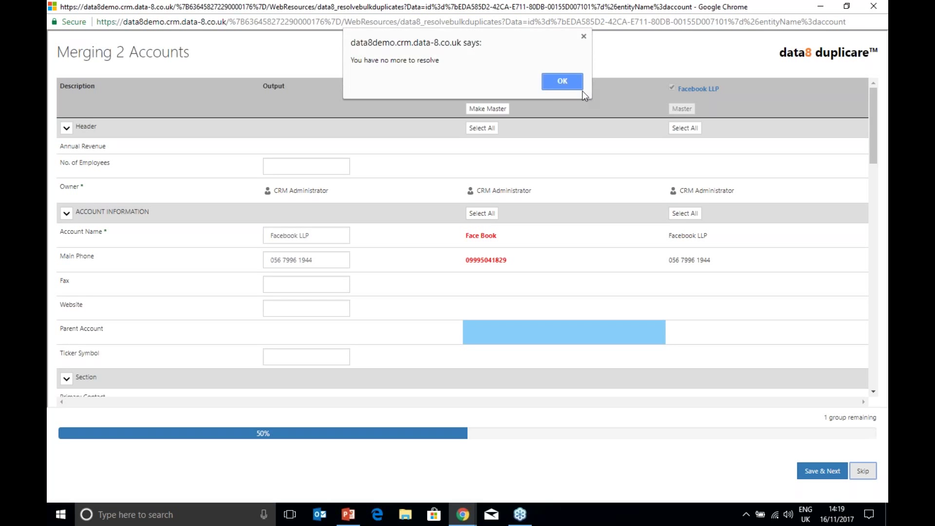
pyautogui.press('Return')
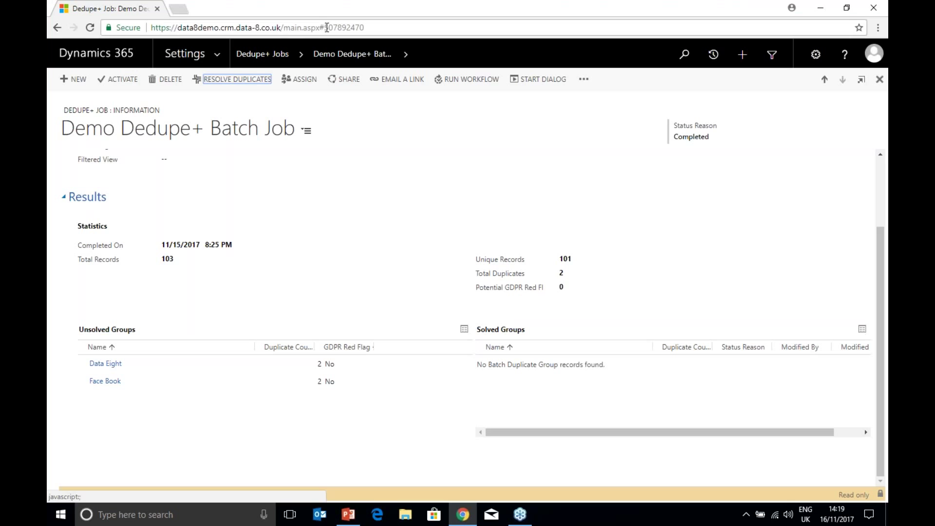
pyautogui.click(326, 27)
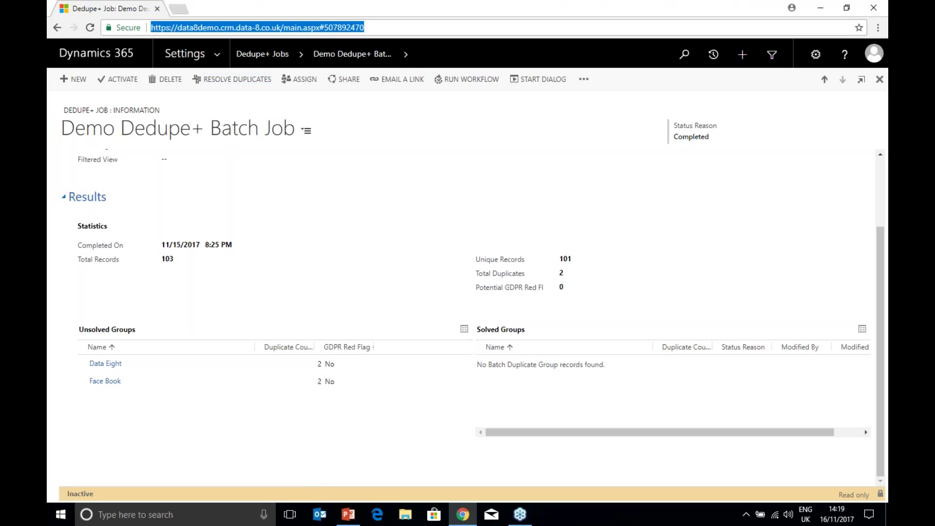
# Step: Reload the job page, then open the Contact Dedupe+ Batch Job from the Dedupe+ Jobs list
pyautogui.press('Return')
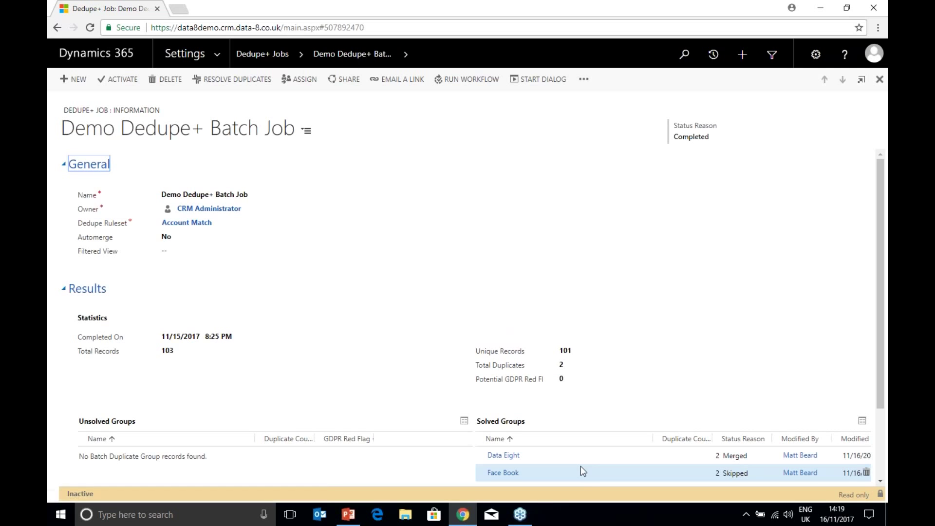
pyautogui.click(260, 55)
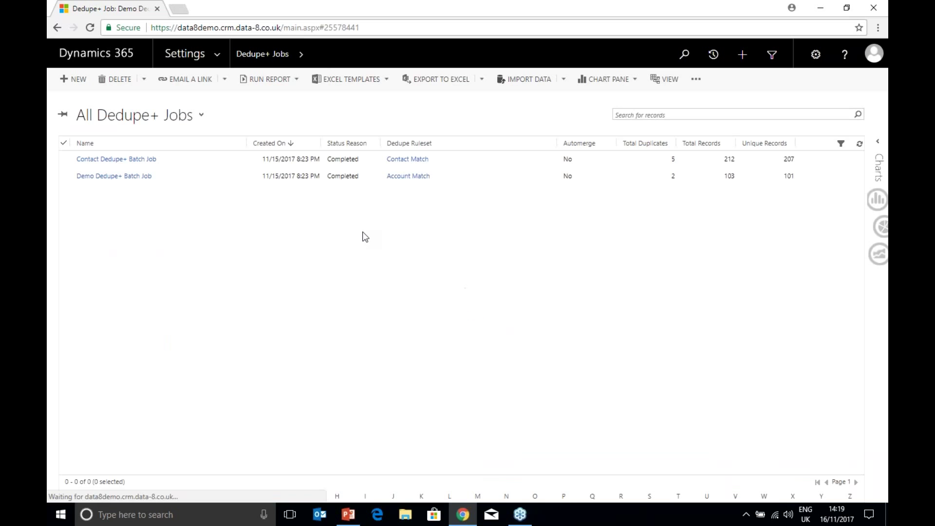
pyautogui.click(477, 165)
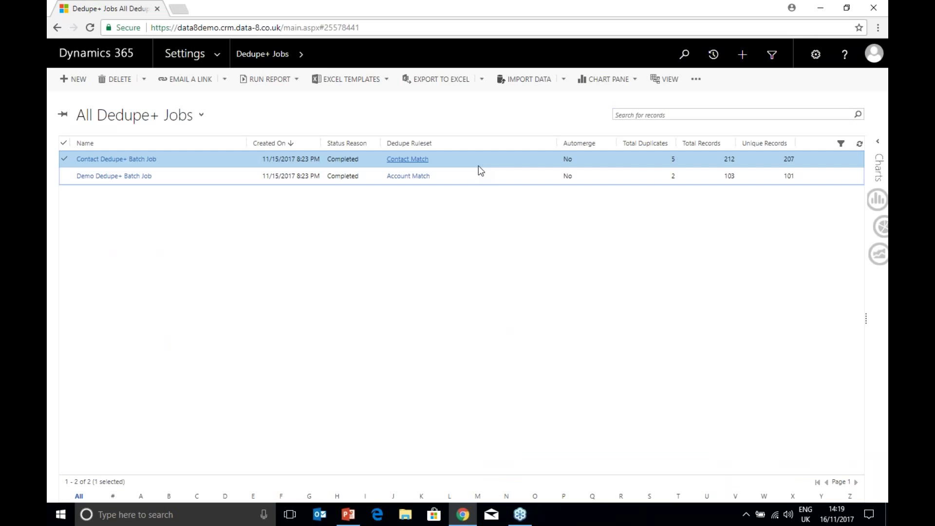
pyautogui.doubleClick(478, 166)
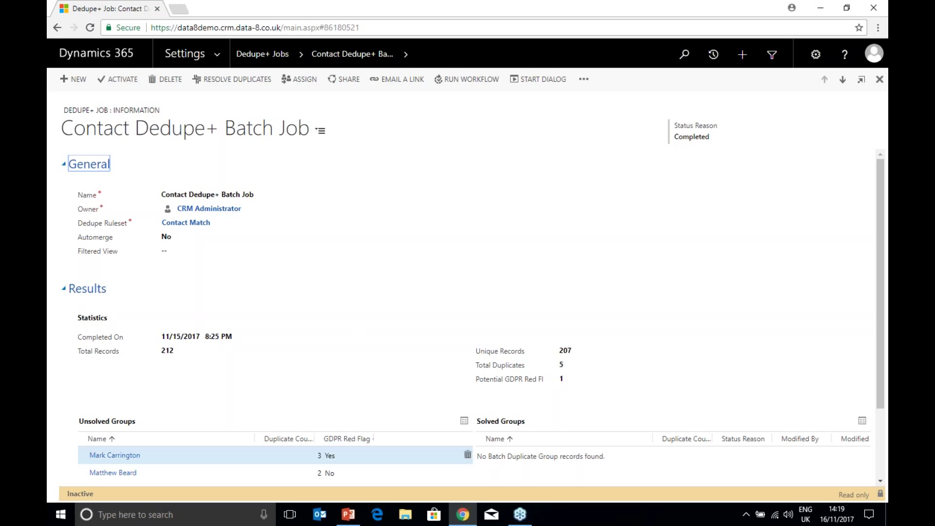
pyautogui.click(376, 456)
pyautogui.doubleClick(376, 457)
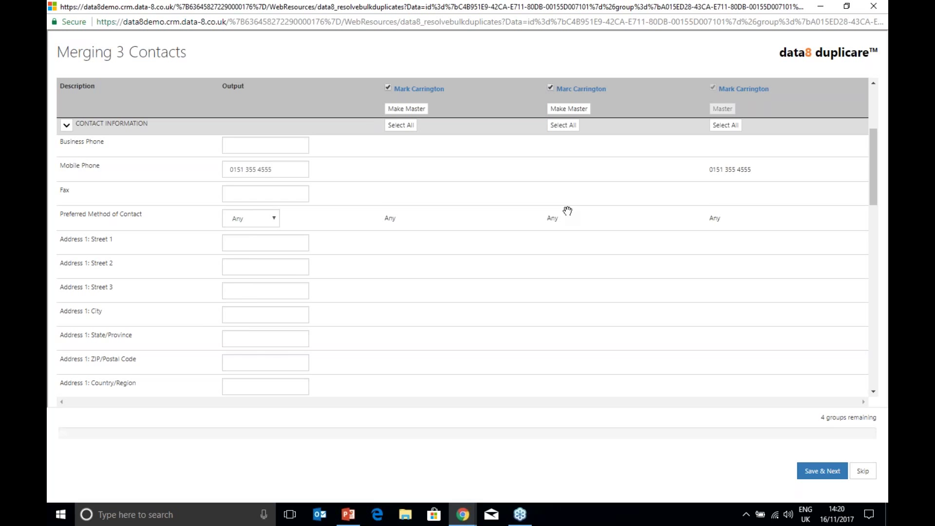
pyautogui.scroll(-7, 568, 210)
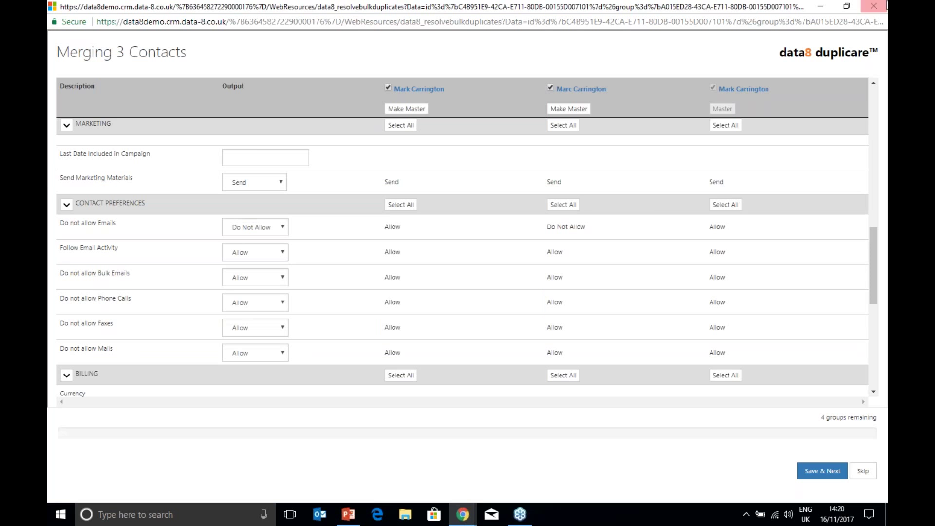
pyautogui.click(882, 6)
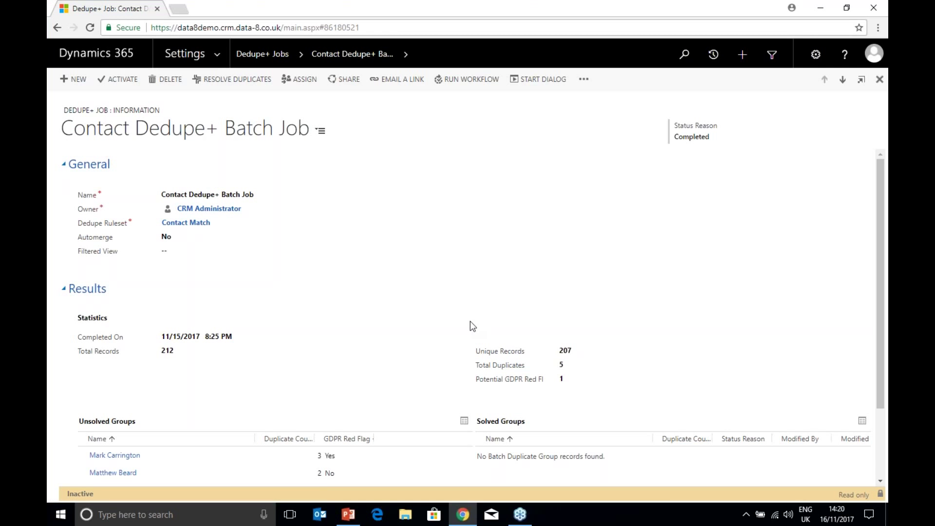
# Step: Browse the data8 address and phone number field settings, ending on the Open Leads list
pyautogui.click(219, 52)
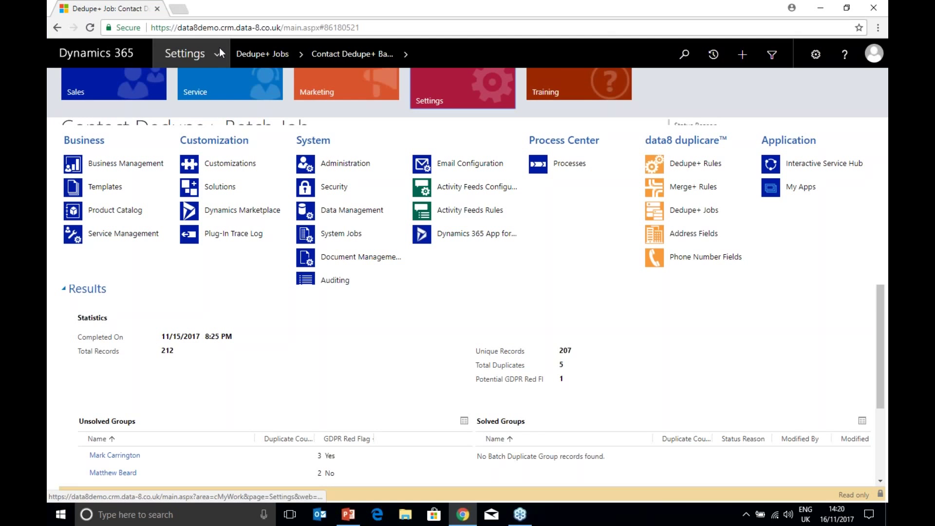
pyautogui.click(660, 238)
pyautogui.click(711, 259)
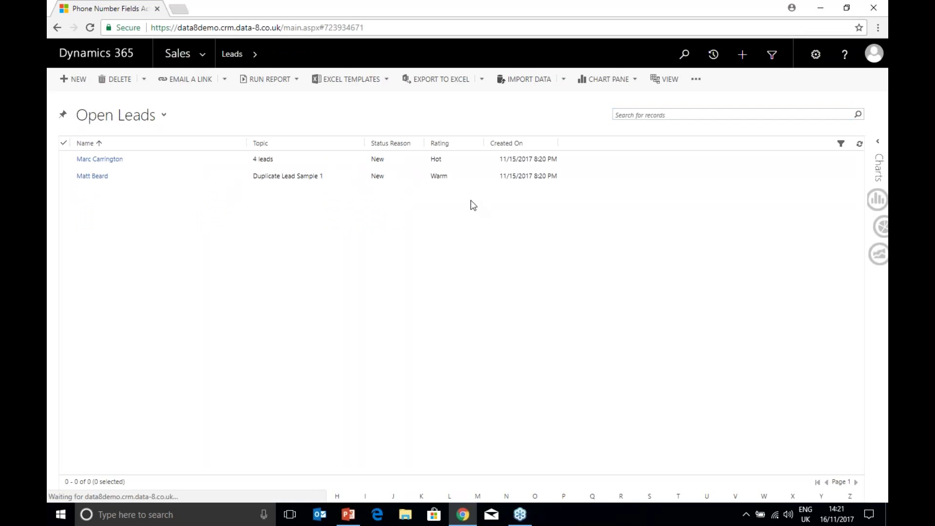
# Step: Open the hot '4 leads' lead and correct its business phone number
pyautogui.doubleClick(200, 168)
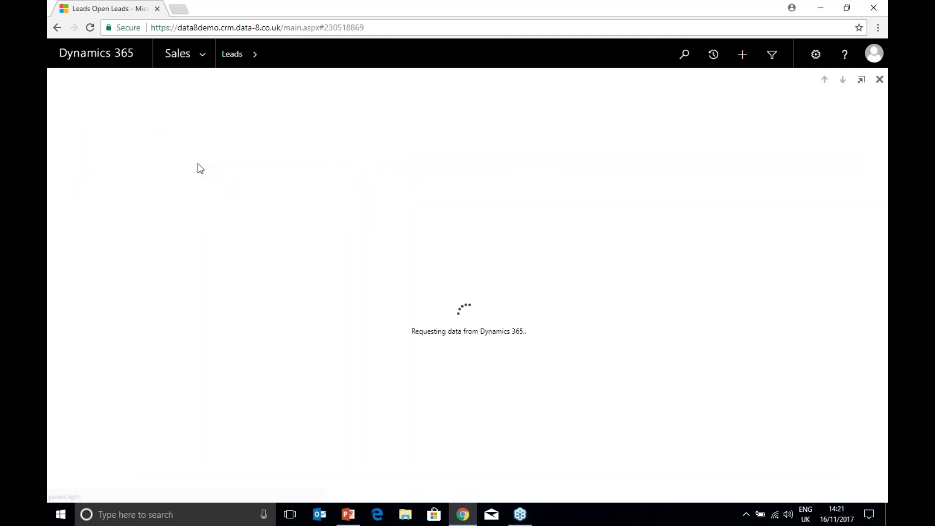
pyautogui.click(281, 356)
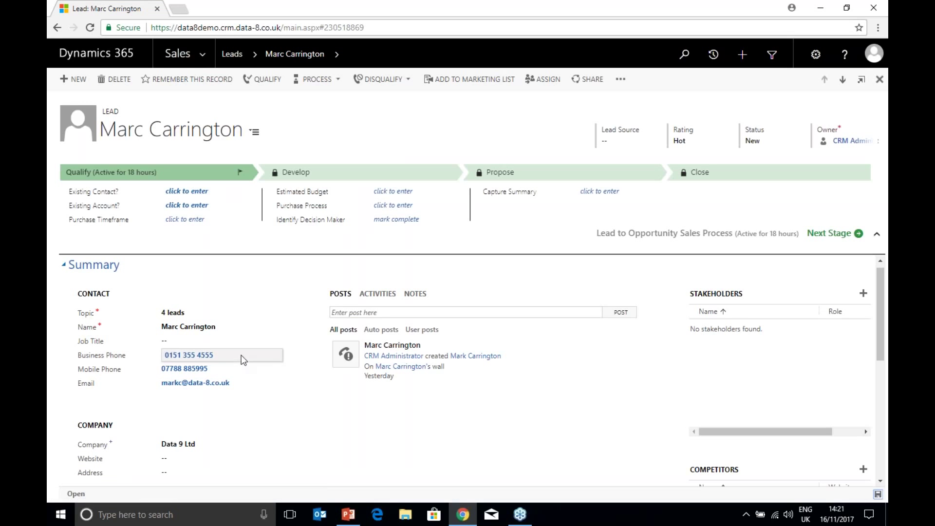
pyautogui.click(241, 356)
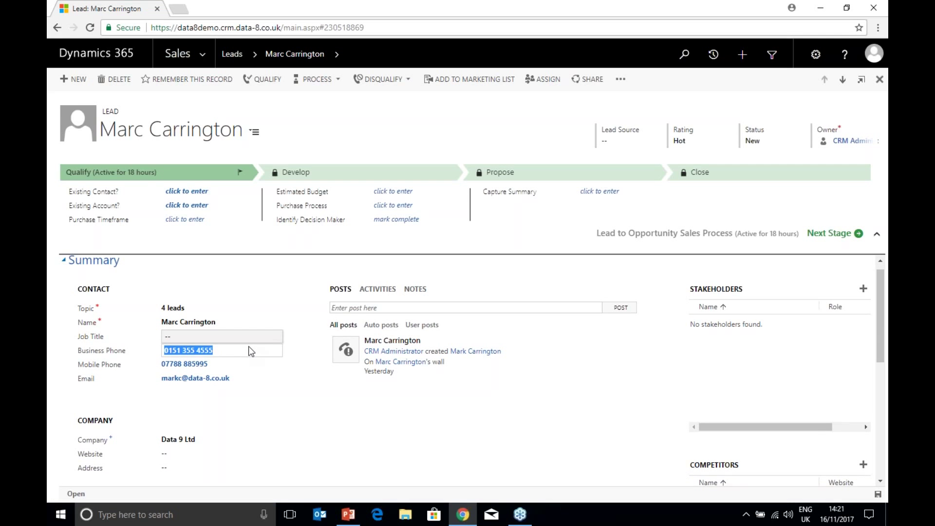
# Step: Enter the lead's company street, city and postcode so it validates into a full UK address
pyautogui.scroll(-1, 251, 351)
pyautogui.scroll(-1, 250, 349)
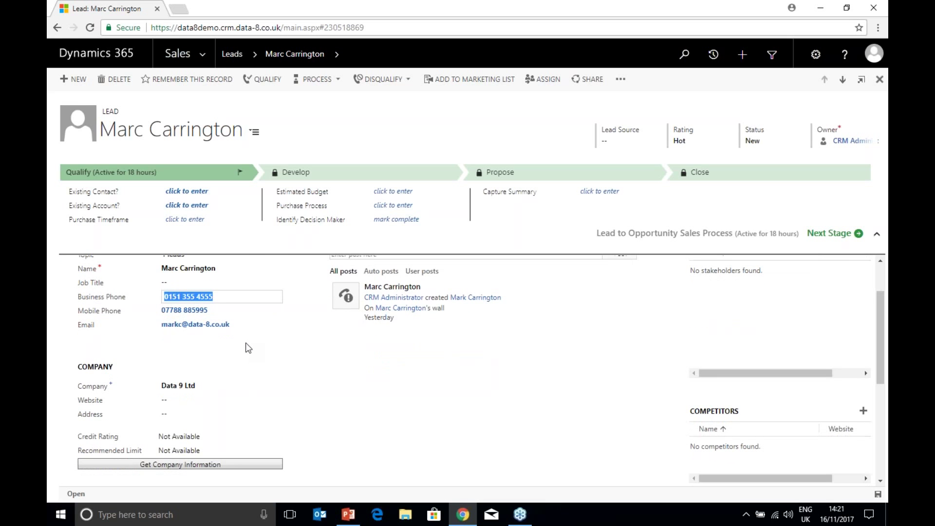
pyautogui.click(221, 415)
pyautogui.press('Tab')
pyautogui.press('Tab')
pyautogui.press('Tab')
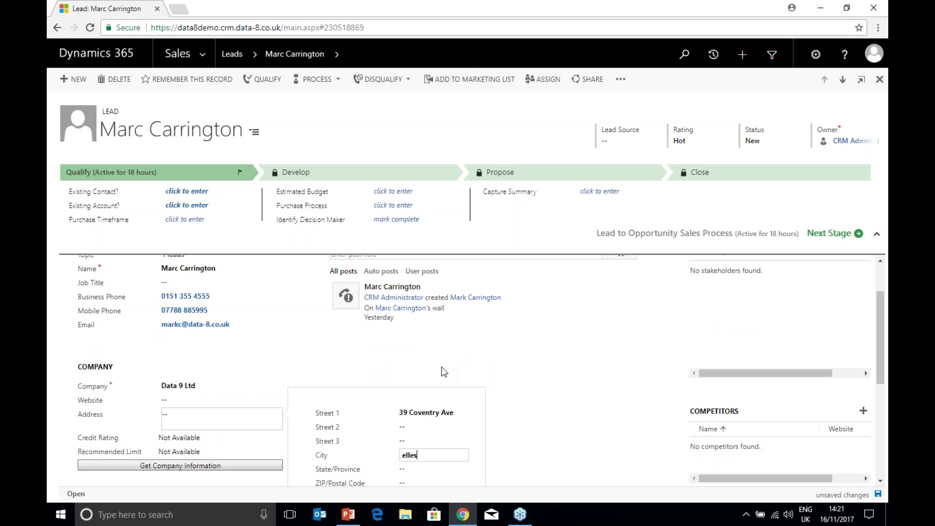
pyautogui.press('Tab')
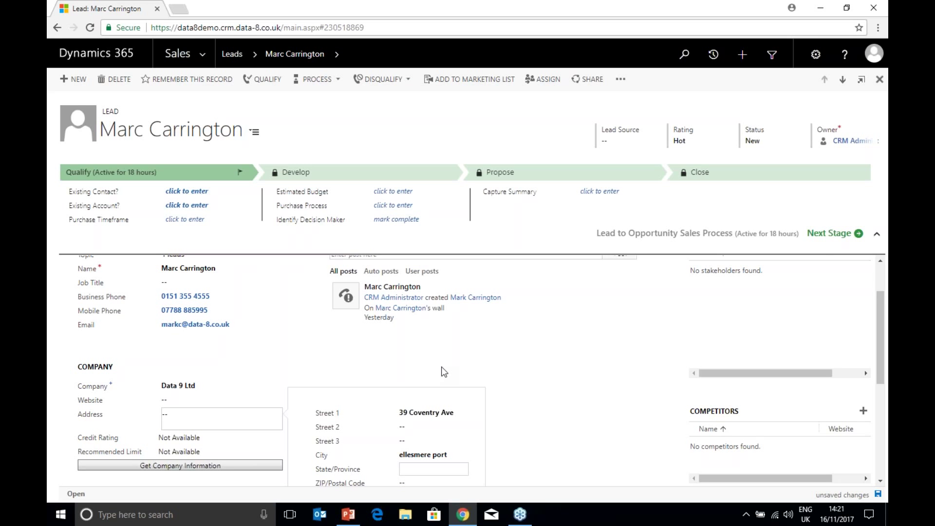
pyautogui.press('Tab')
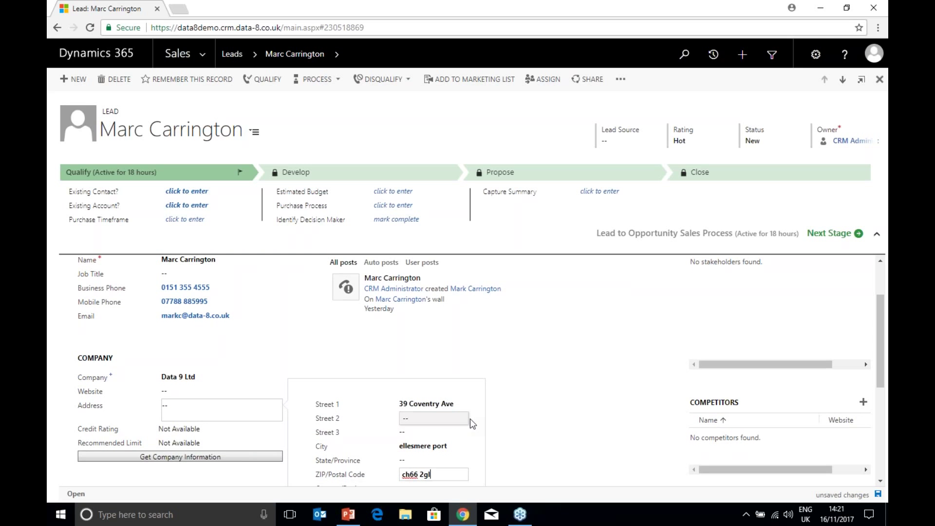
pyautogui.scroll(-1, 470, 419)
pyautogui.click(601, 425)
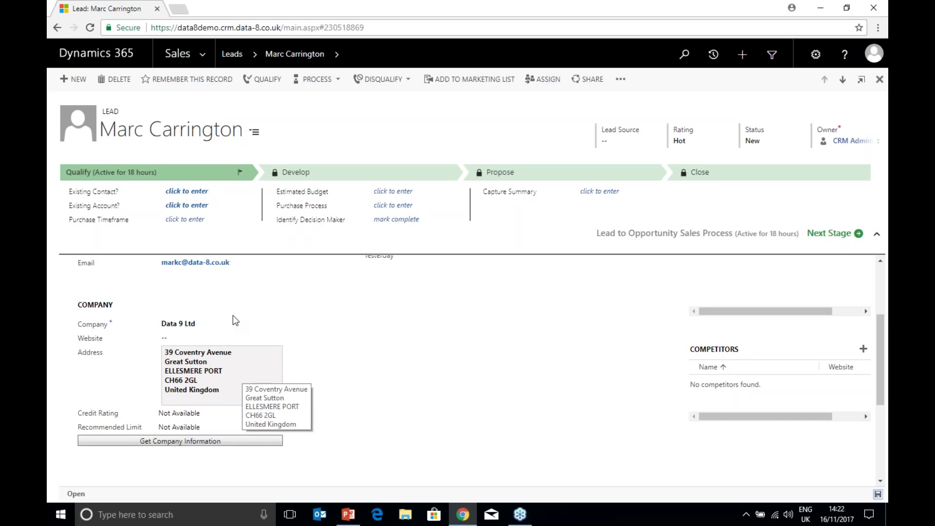
# Step: Show the data8 Phone Number Fields list in the Settings area
pyautogui.click(207, 61)
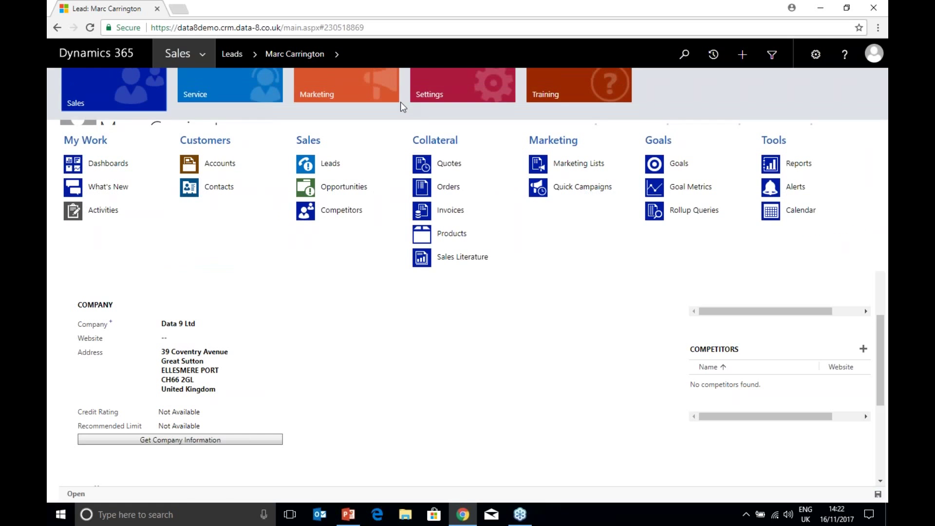
pyautogui.click(437, 99)
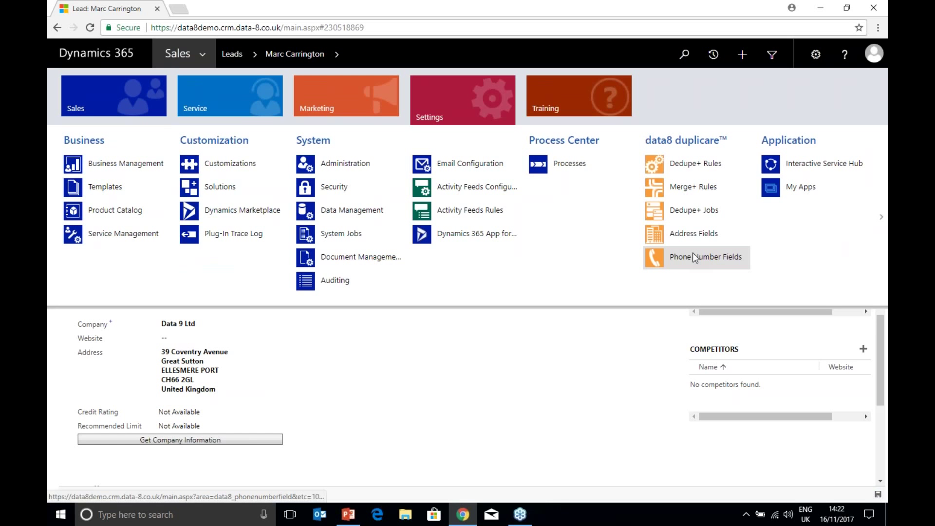
pyautogui.click(694, 258)
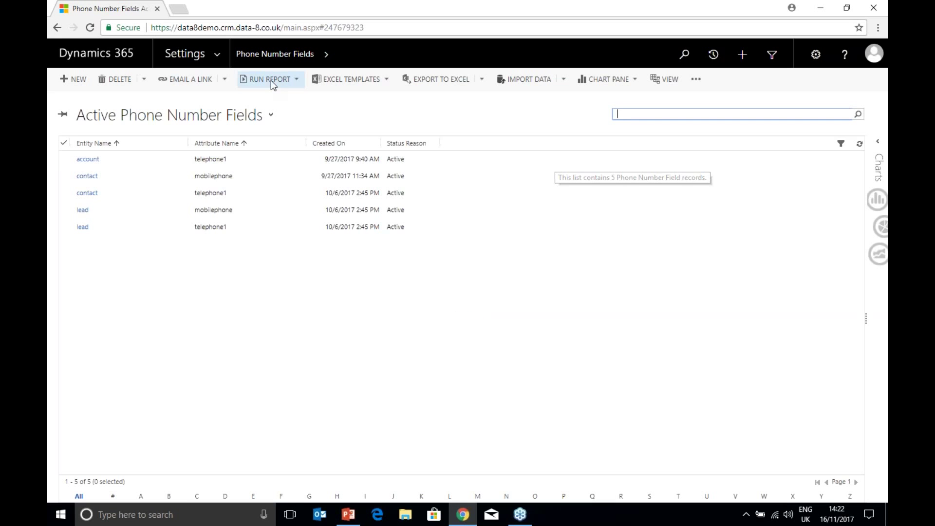
# Step: Open the account Address Field record (address1, default country GB, Standardize Yes), then return to Sales navigation
pyautogui.click(193, 53)
pyautogui.click(700, 236)
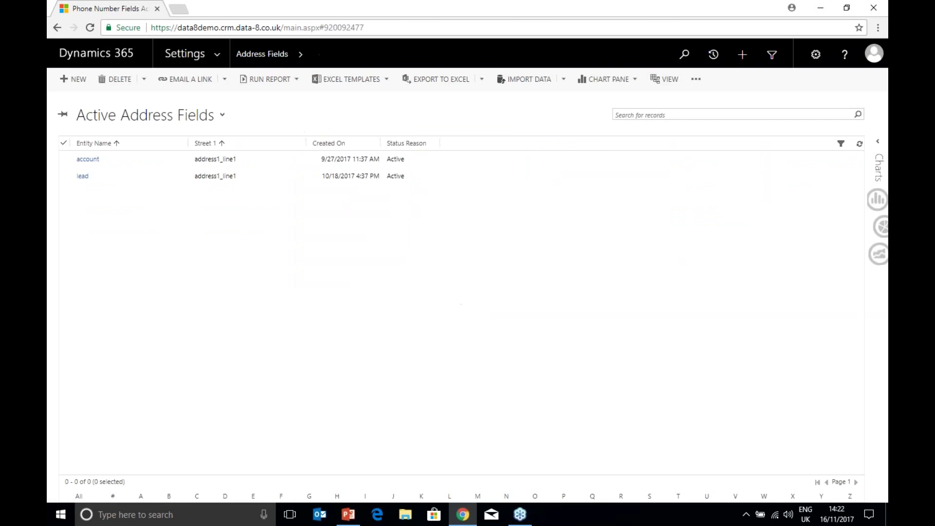
pyautogui.doubleClick(500, 162)
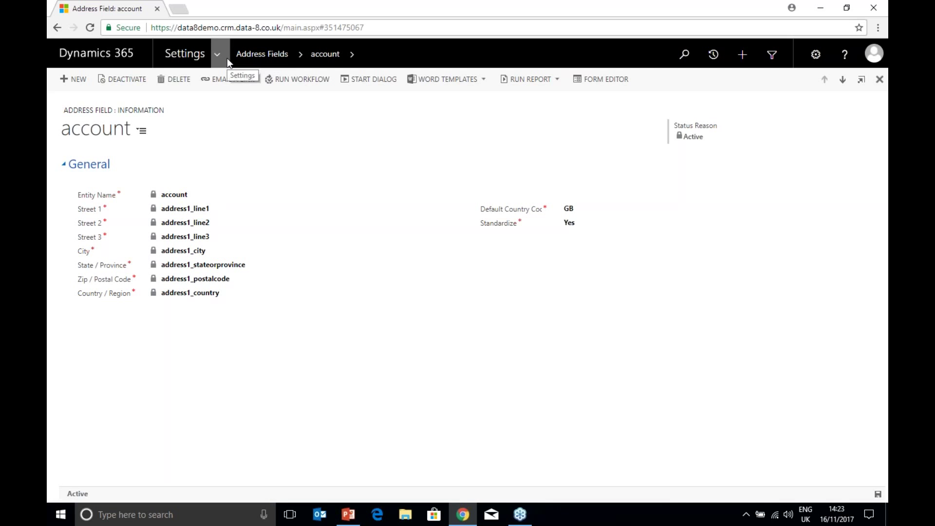
pyautogui.click(227, 58)
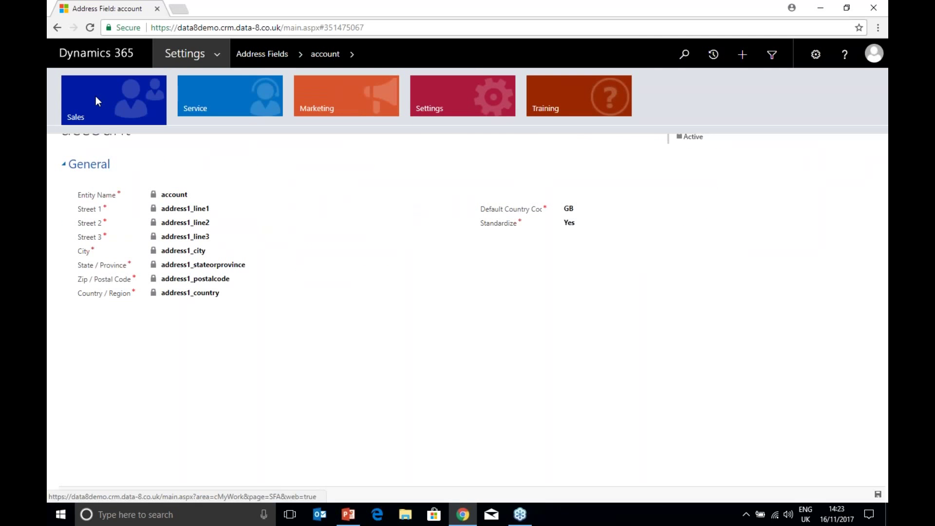
pyautogui.click(96, 100)
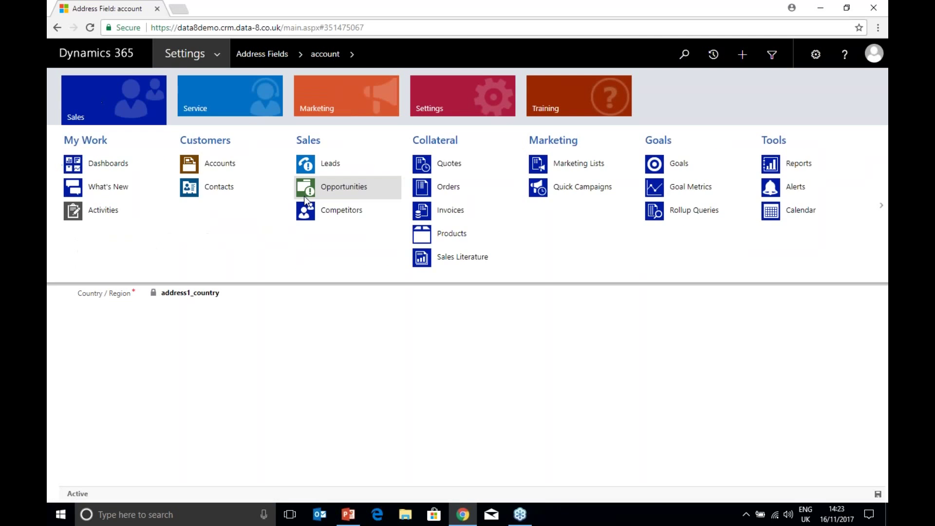